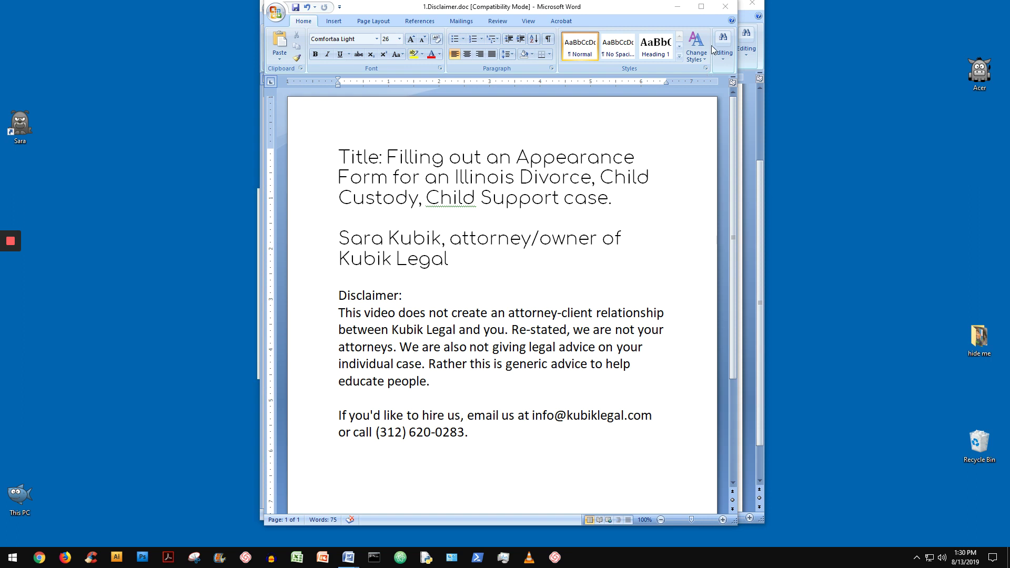
Switch Word to the '2. WWWWW' notes document and scroll up to its title
{"action": "mouse_move", "coordinate": [346, 559]}
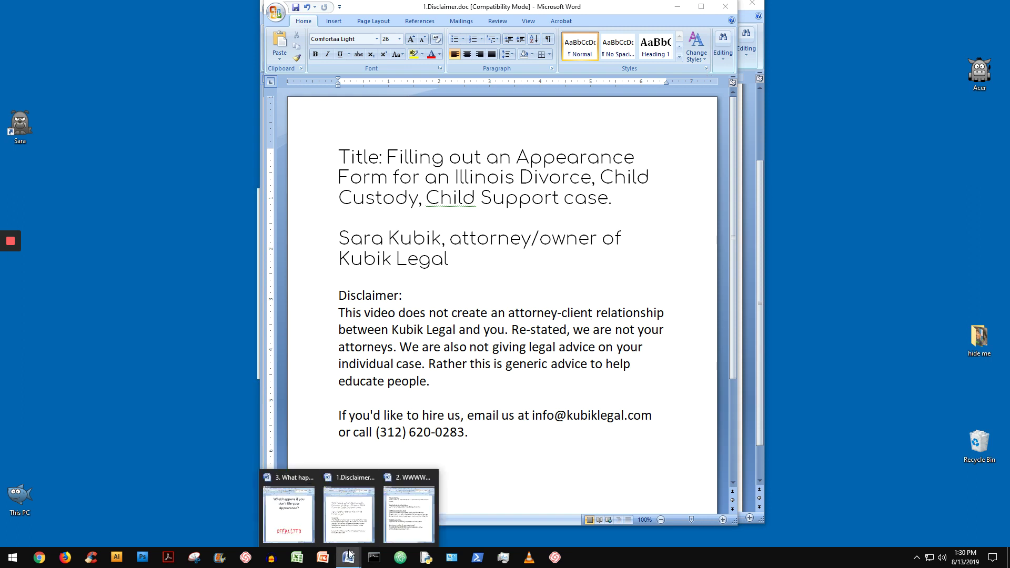
{"action": "left_click", "coordinate": [408, 513]}
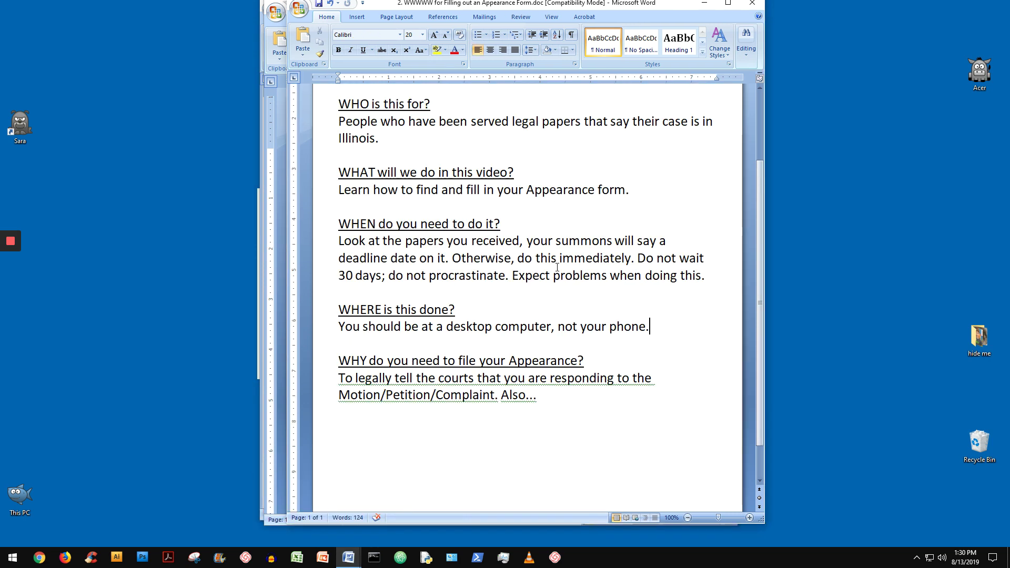
{"action": "scroll", "coordinate": [561, 308], "scroll_direction": "up", "scroll_amount": 2}
{"action": "scroll", "coordinate": [562, 309], "scroll_direction": "up", "scroll_amount": 1}
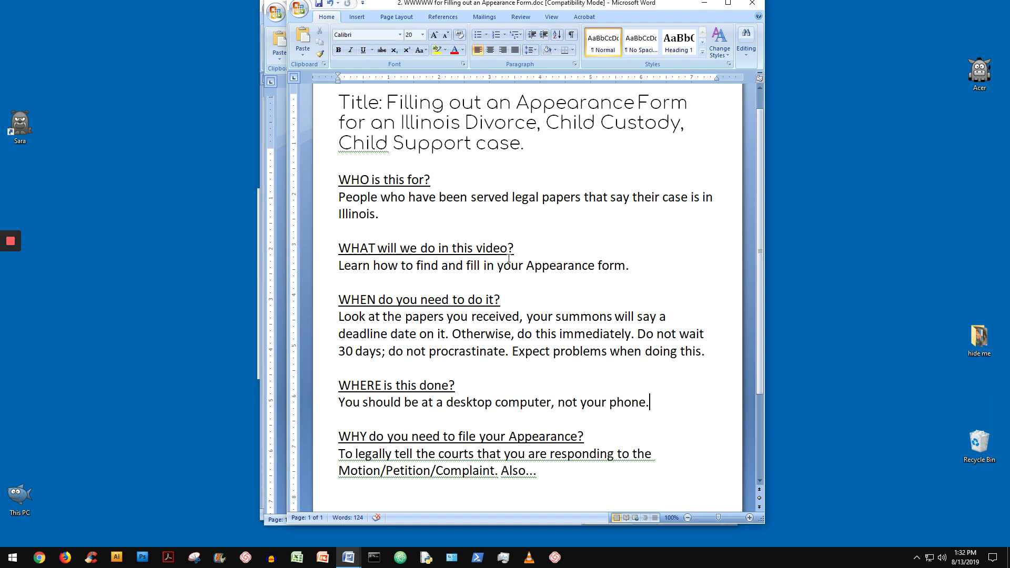
{"action": "scroll", "coordinate": [522, 342], "scroll_direction": "down", "scroll_amount": 1}
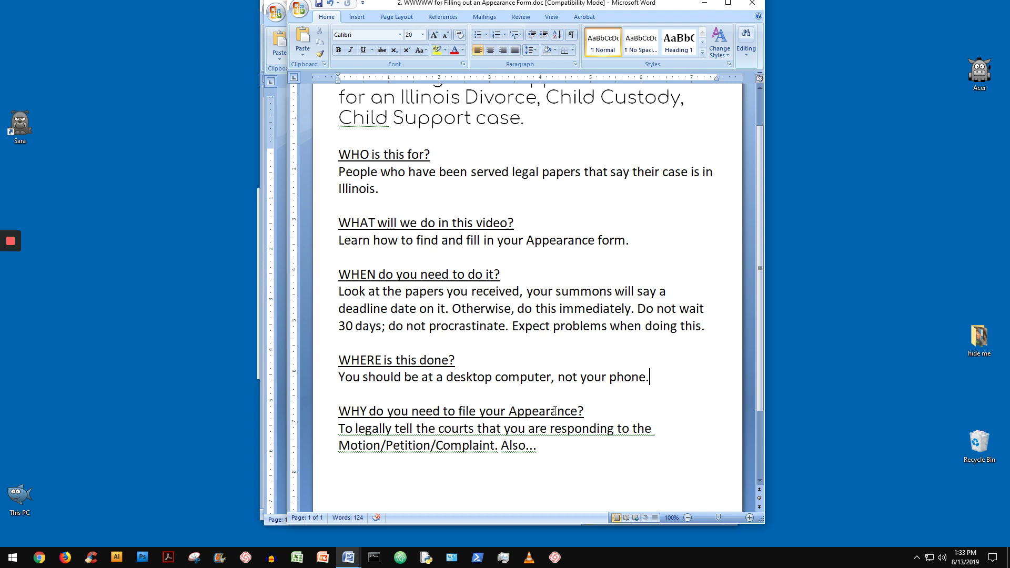
Minimize the notes, disclaimer and not-filing documents to reveal the Kubik Legal desktop
{"action": "left_click", "coordinate": [703, 4]}
{"action": "left_click", "coordinate": [673, 4]}
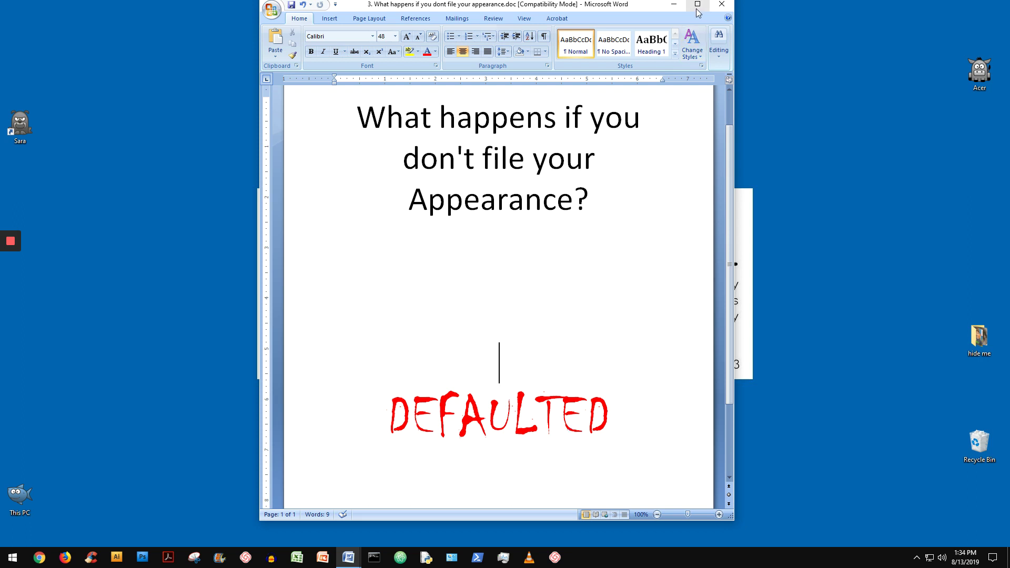
{"action": "left_click", "coordinate": [673, 4]}
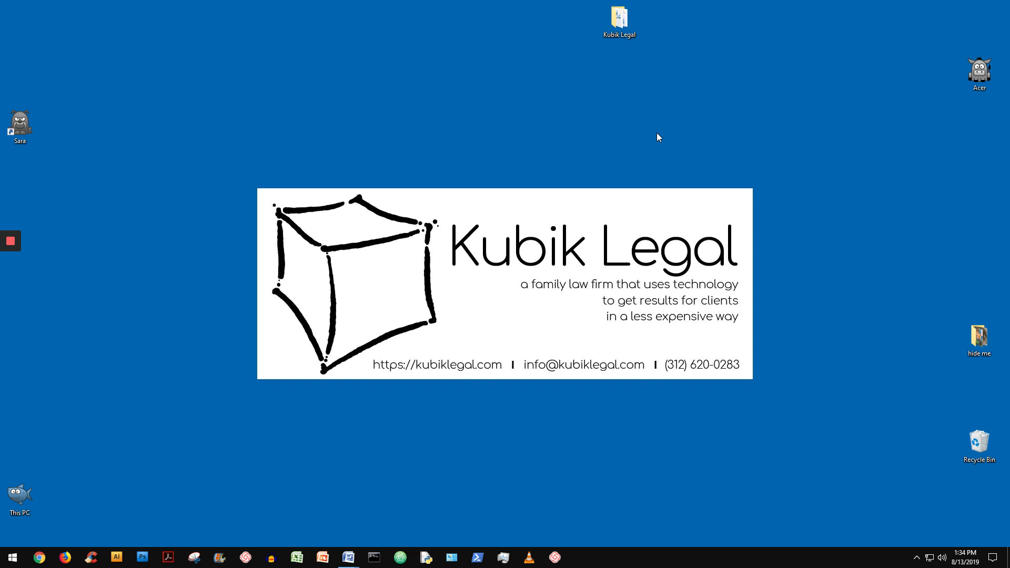
Start Google Chrome from the taskbar icon
{"action": "left_click", "coordinate": [40, 565]}
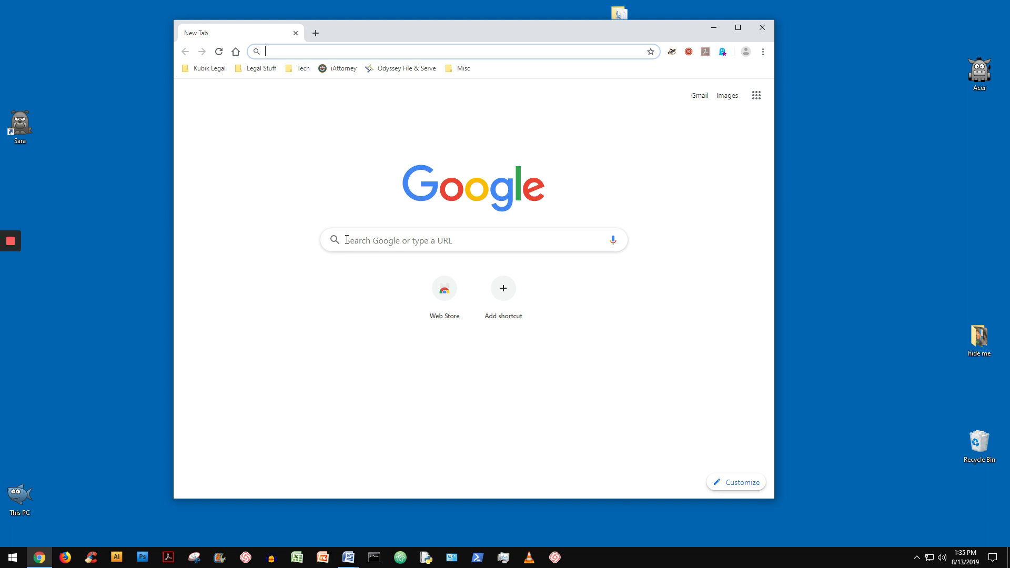
Search Google for 'Illinois Supreme Court Forms' from the address bar
{"action": "type", "text": "Illinois "}
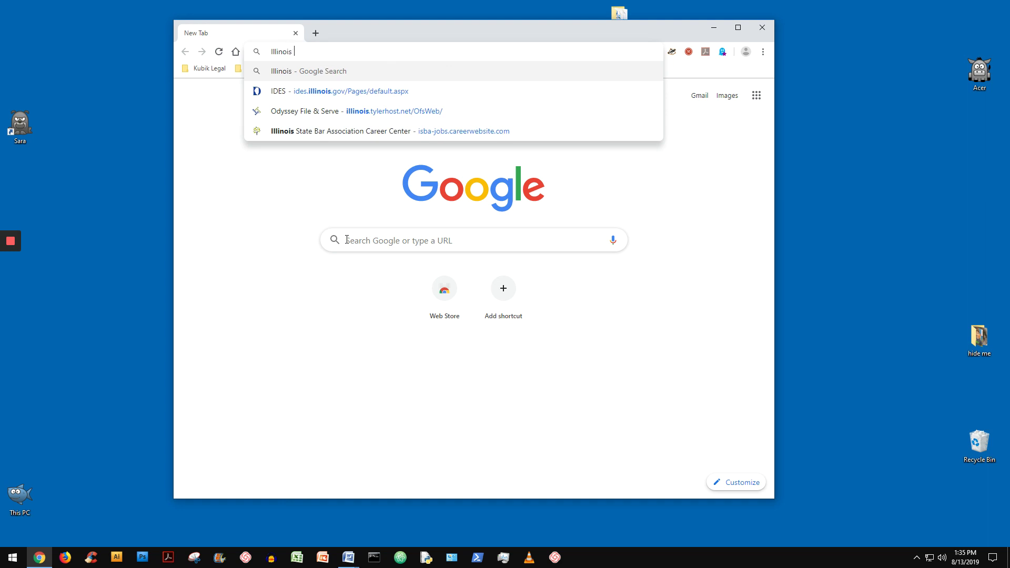
{"action": "type", "text": "Supreme Court Forms"}
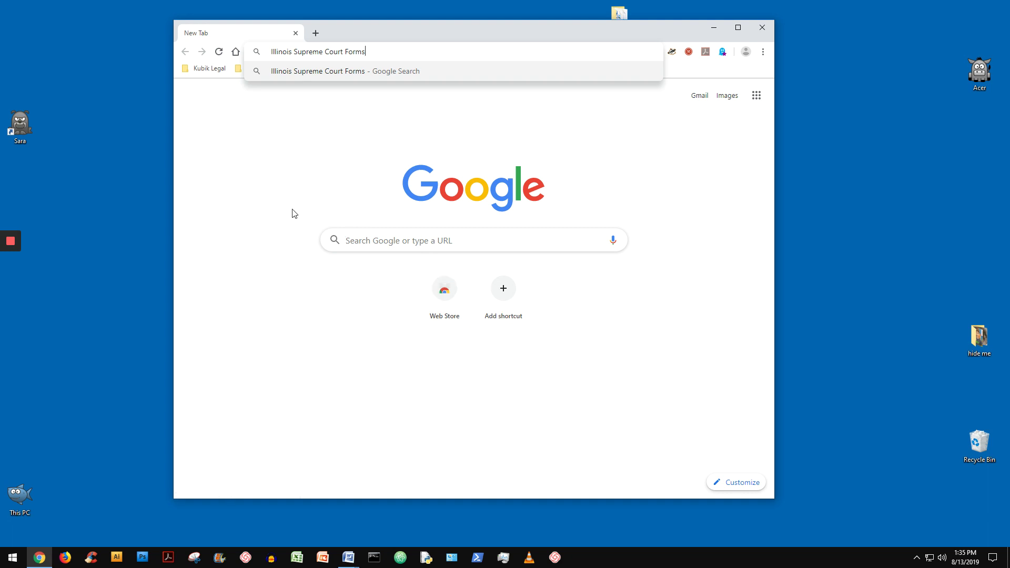
{"action": "key", "text": "Return"}
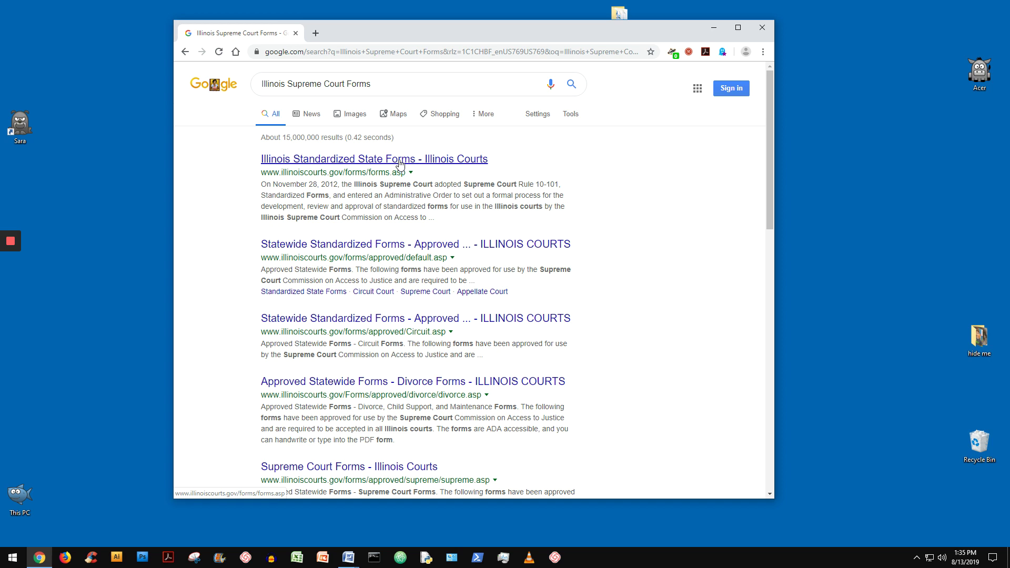
Go from the Illinois Standardized State Forms result through Approved Forms to the Circuit Court list
{"action": "left_click", "coordinate": [400, 163]}
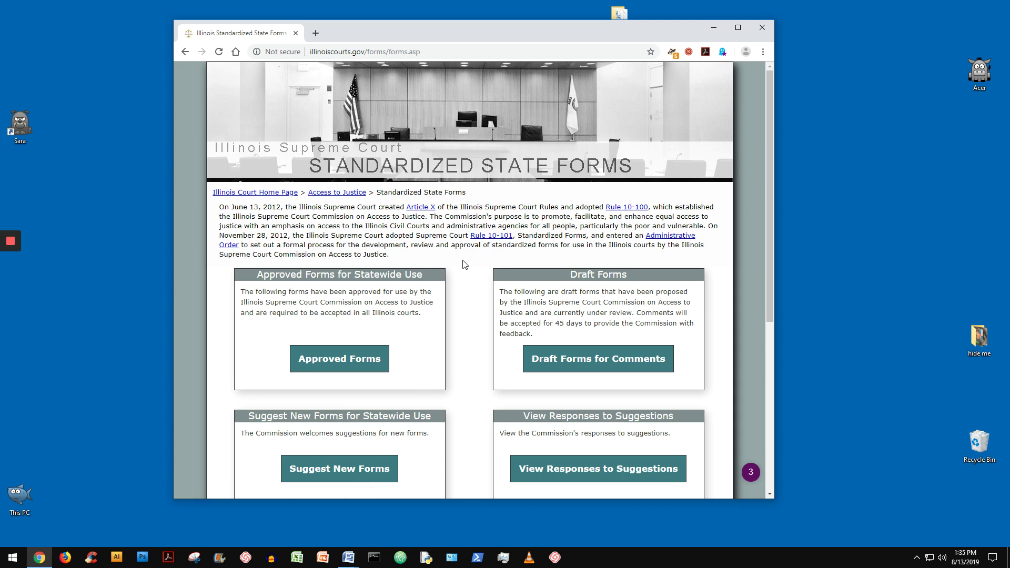
{"action": "scroll", "coordinate": [465, 265], "scroll_direction": "down", "scroll_amount": 1}
{"action": "scroll", "coordinate": [465, 265], "scroll_direction": "down", "scroll_amount": 1}
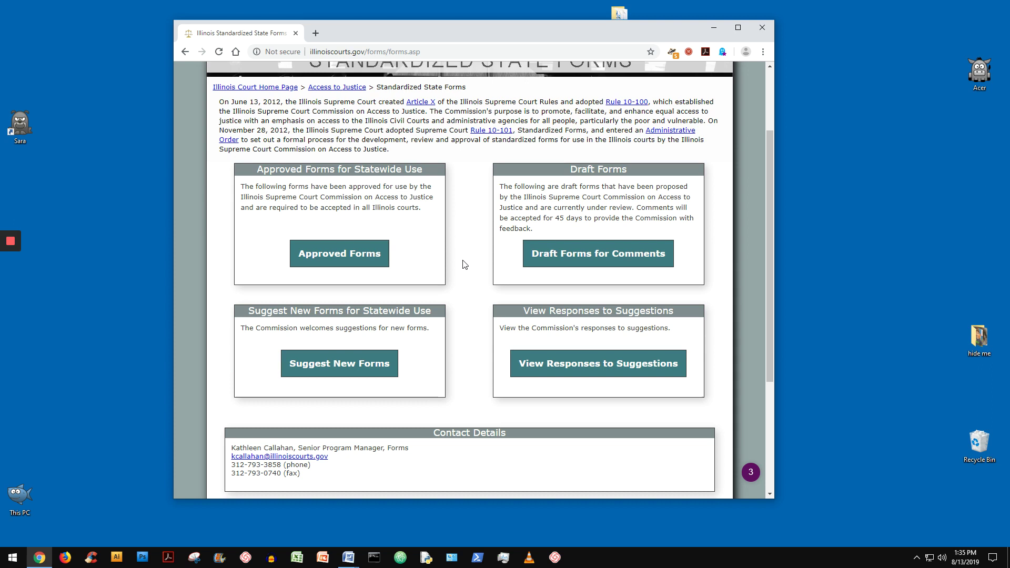
{"action": "left_click", "coordinate": [371, 264]}
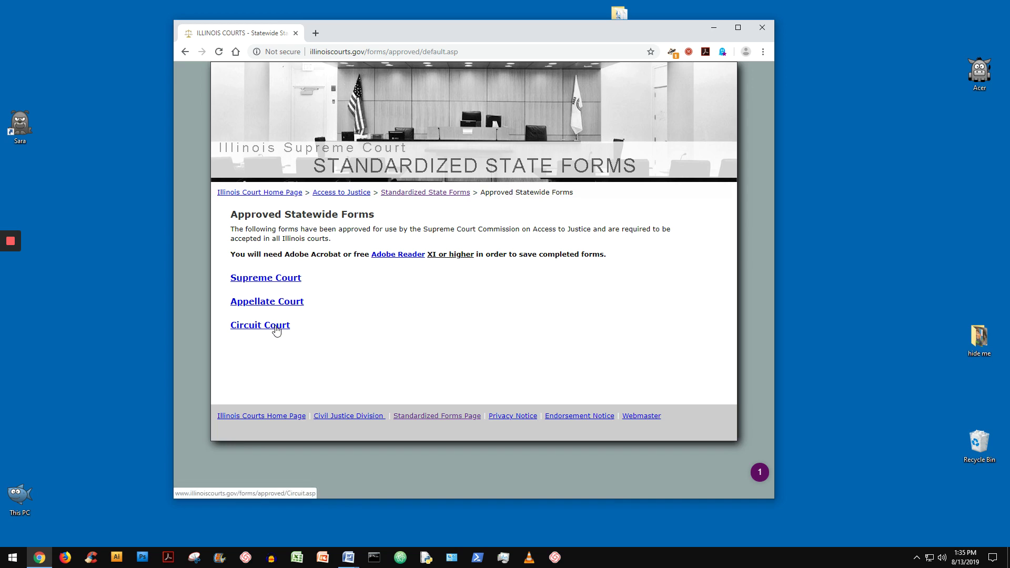
{"action": "left_click", "coordinate": [276, 329]}
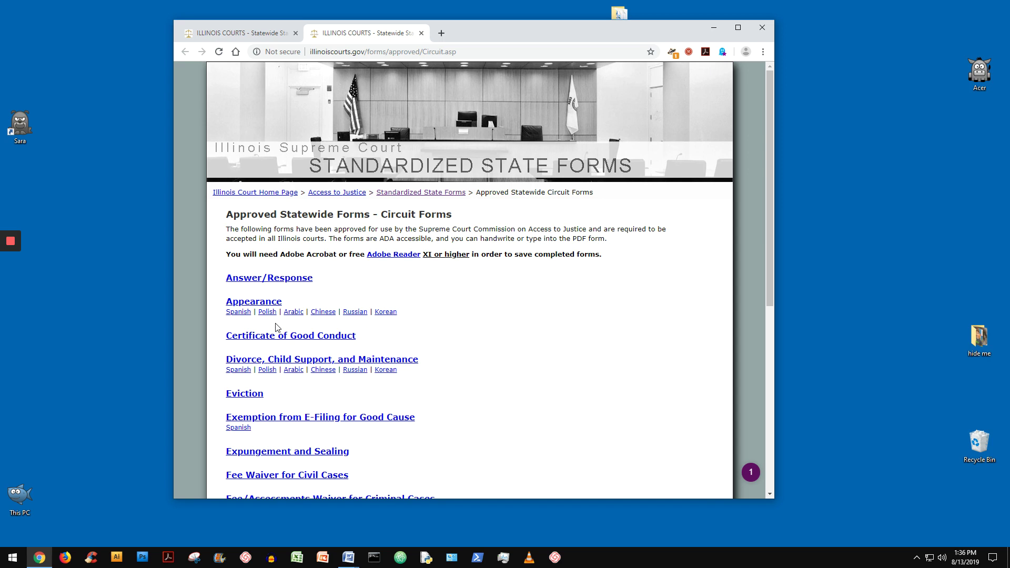
Open the Appearance forms page and follow its Appearance form PDF link
{"action": "scroll", "coordinate": [280, 322], "scroll_direction": "down", "scroll_amount": 1}
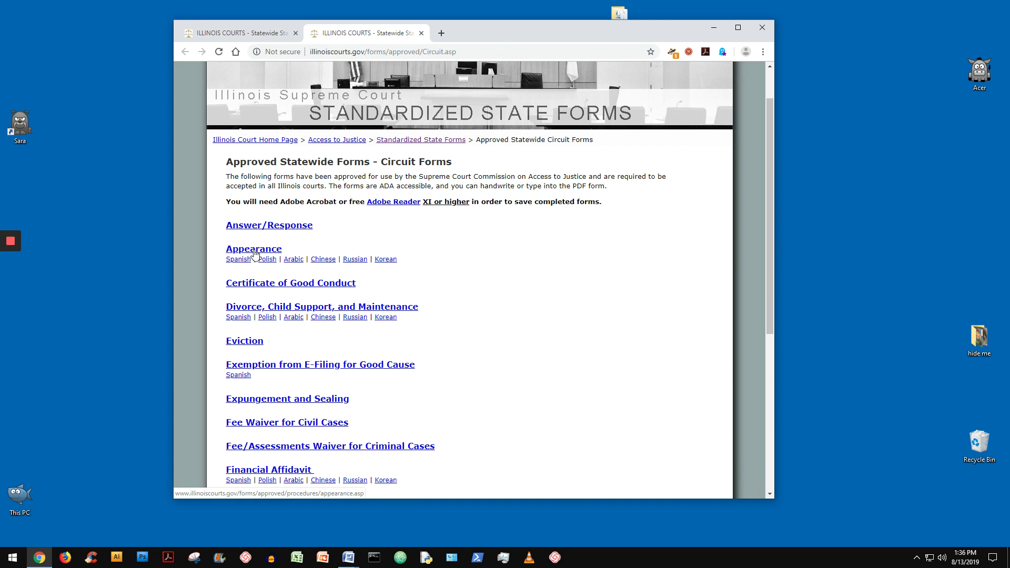
{"action": "left_click", "coordinate": [254, 250]}
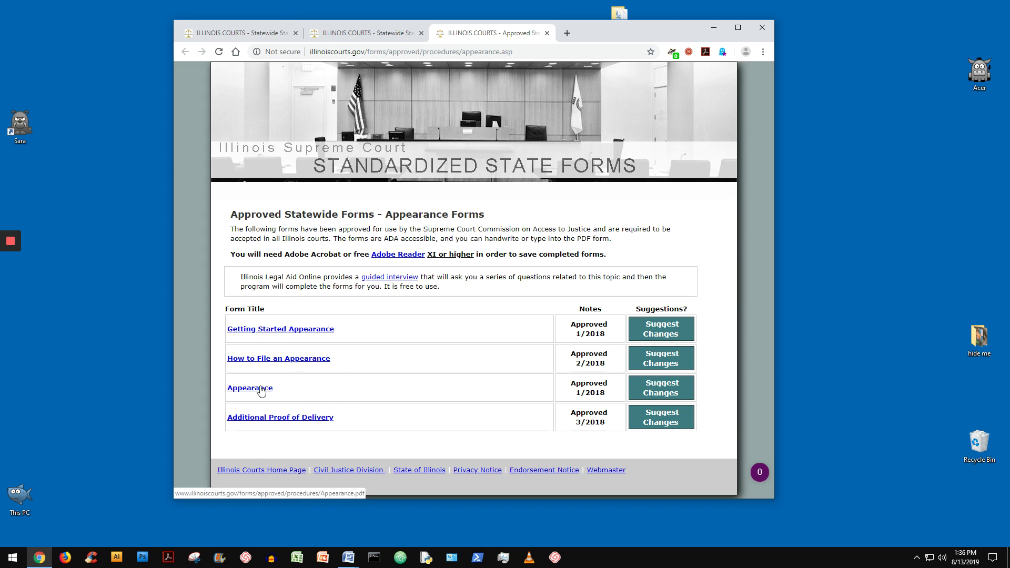
{"action": "left_click", "coordinate": [261, 389]}
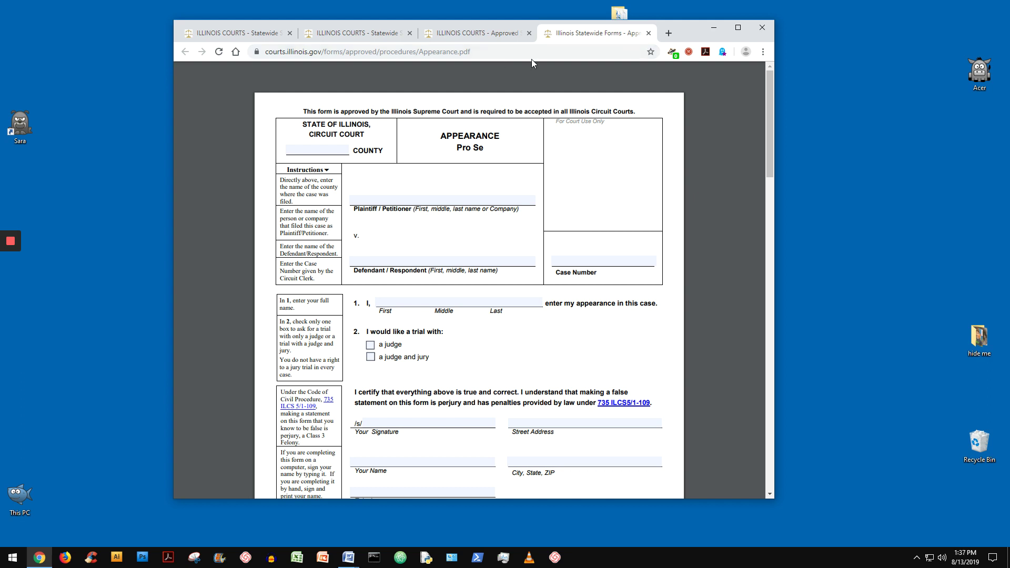
Bring up Chrome's PDF viewer toolbar over the blank Appearance (Pro Se) form
{"action": "mouse_move", "coordinate": [699, 84]}
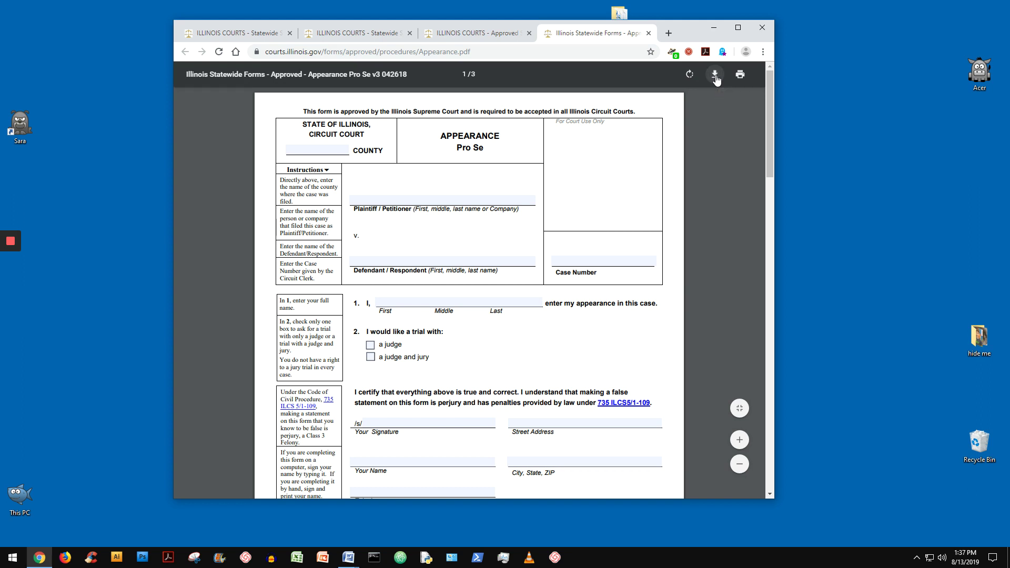
Download the form and save it as Appearance.pdf on the Desktop
{"action": "left_click", "coordinate": [715, 74]}
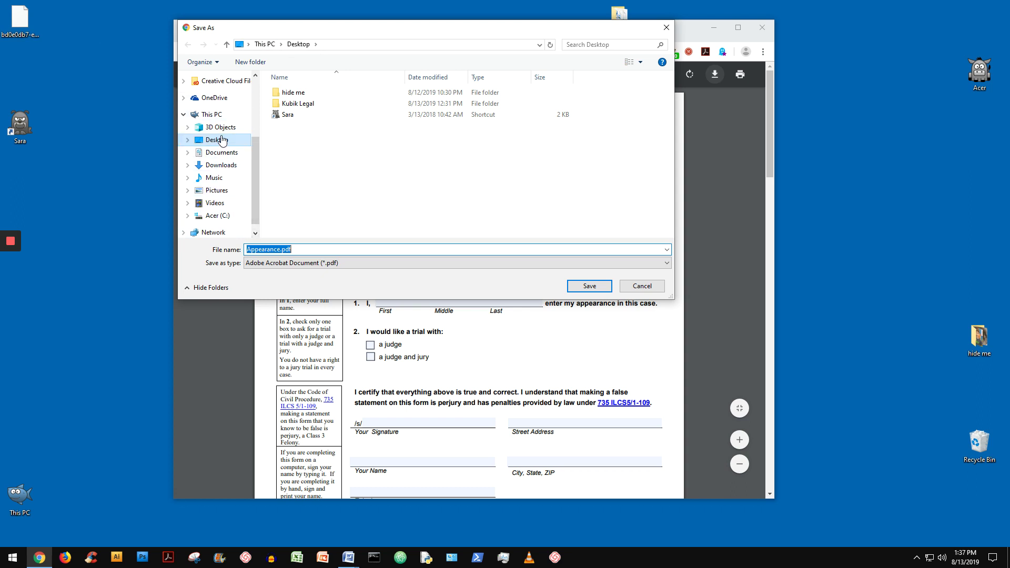
{"action": "left_click", "coordinate": [591, 289]}
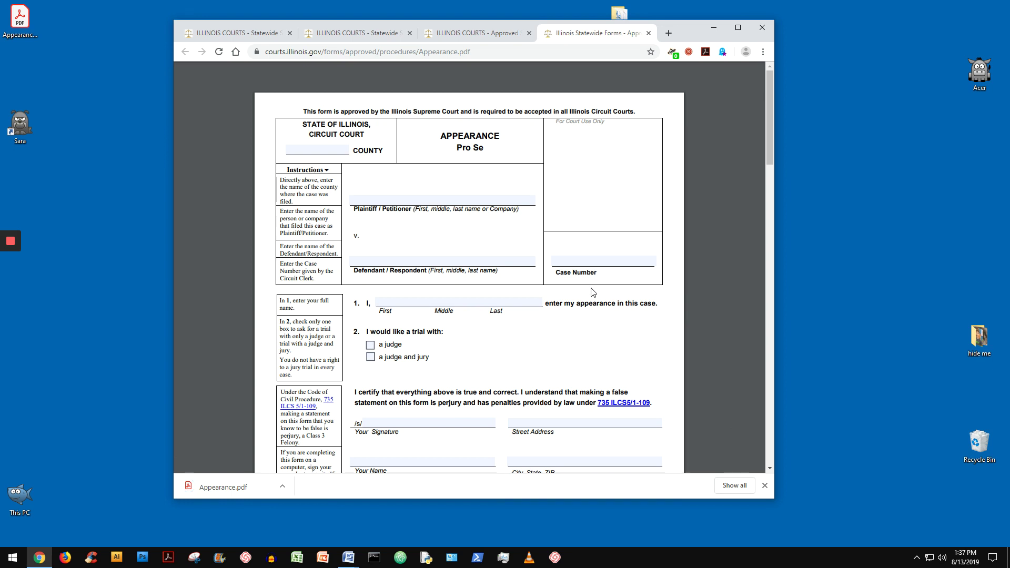
Close Chrome and open the Appearance.pdf desktop icon in Acrobat Reader
{"action": "left_click", "coordinate": [762, 28]}
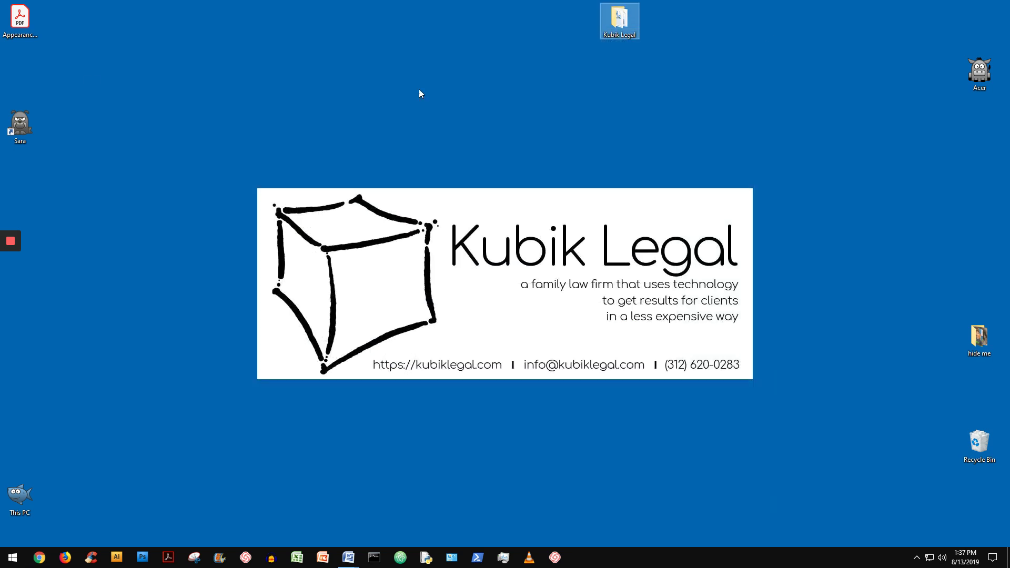
{"action": "left_click_drag", "start_coordinate": [18, 24], "coordinate": [384, 119]}
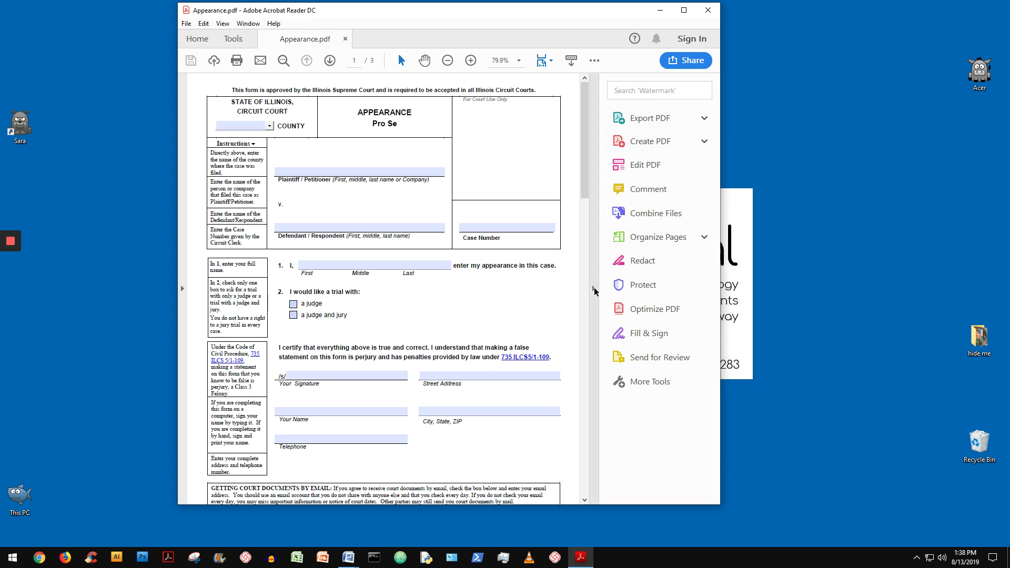
Collapse the right Tools pane to an icon strip to widen the form page
{"action": "left_click", "coordinate": [593, 288]}
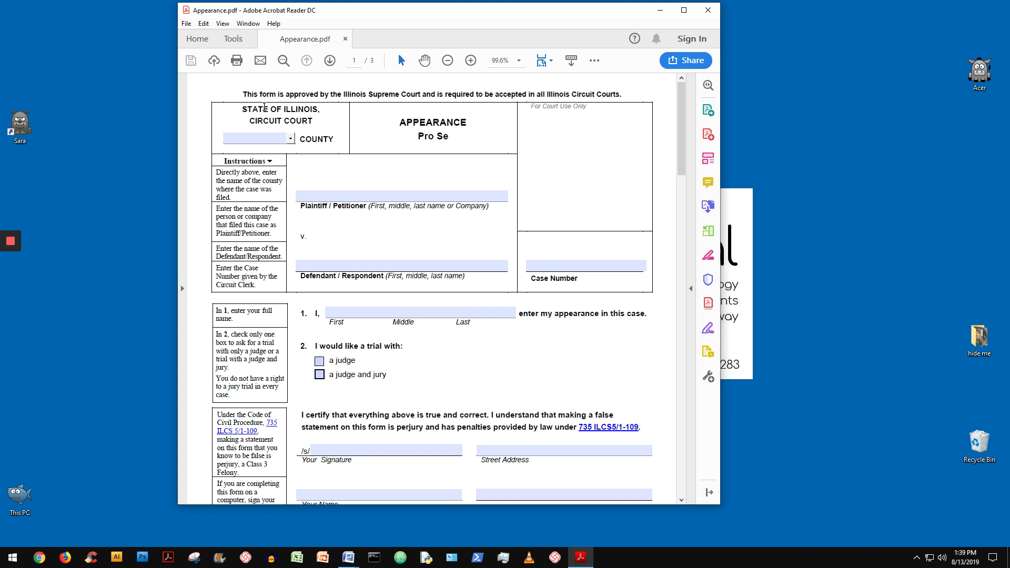
Choose Will from the County dropdown at the top of the Appearance form
{"action": "left_click", "coordinate": [292, 142]}
{"action": "left_click", "coordinate": [293, 143]}
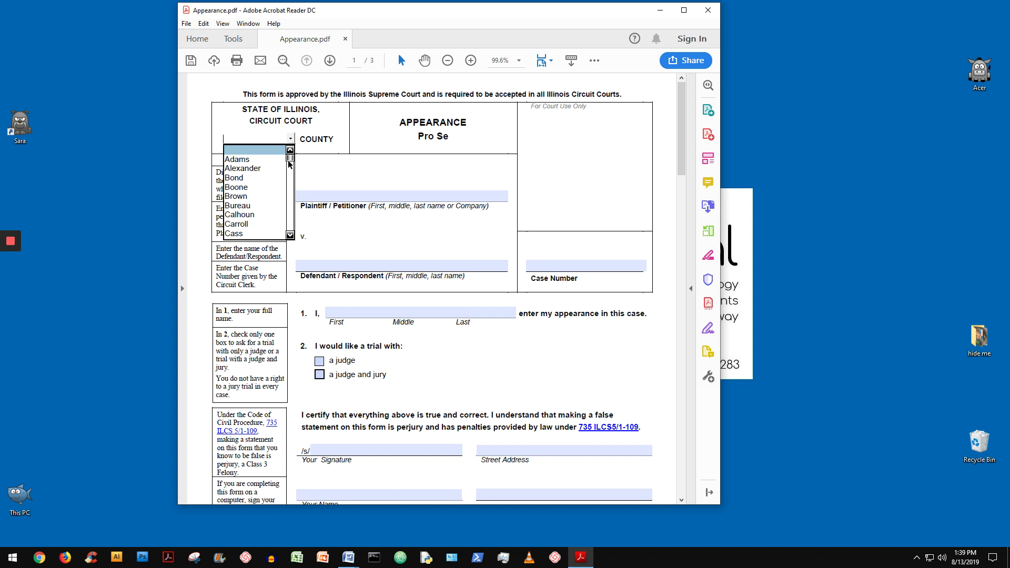
{"action": "left_click_drag", "start_coordinate": [293, 160], "coordinate": [294, 231]}
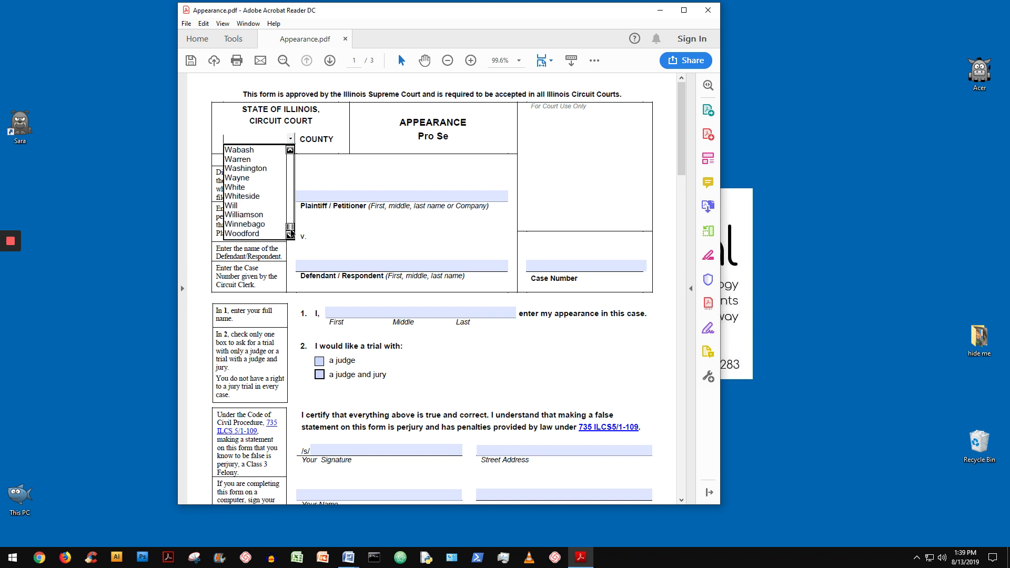
{"action": "left_click", "coordinate": [284, 205]}
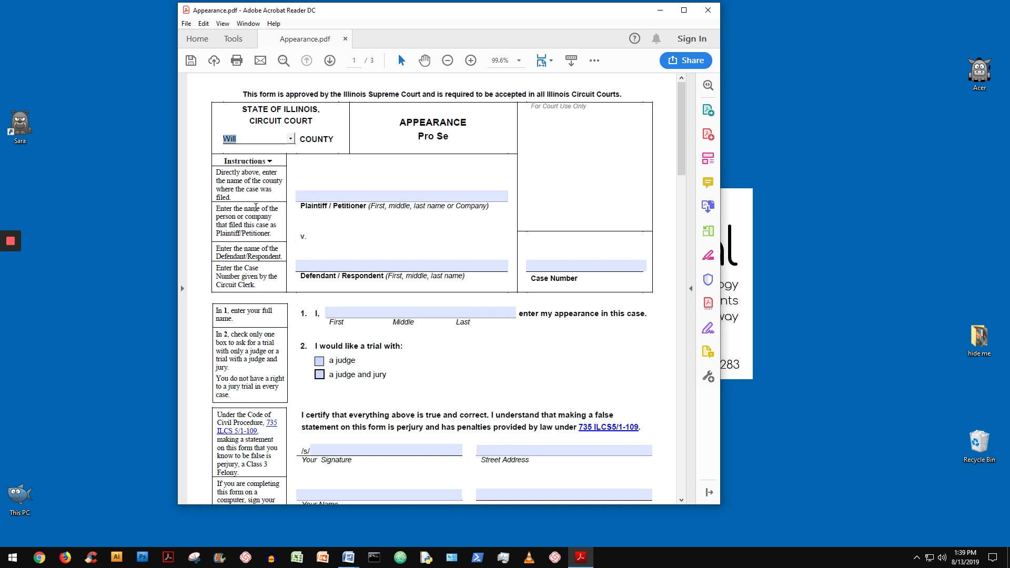
{"action": "left_click", "coordinate": [298, 196]}
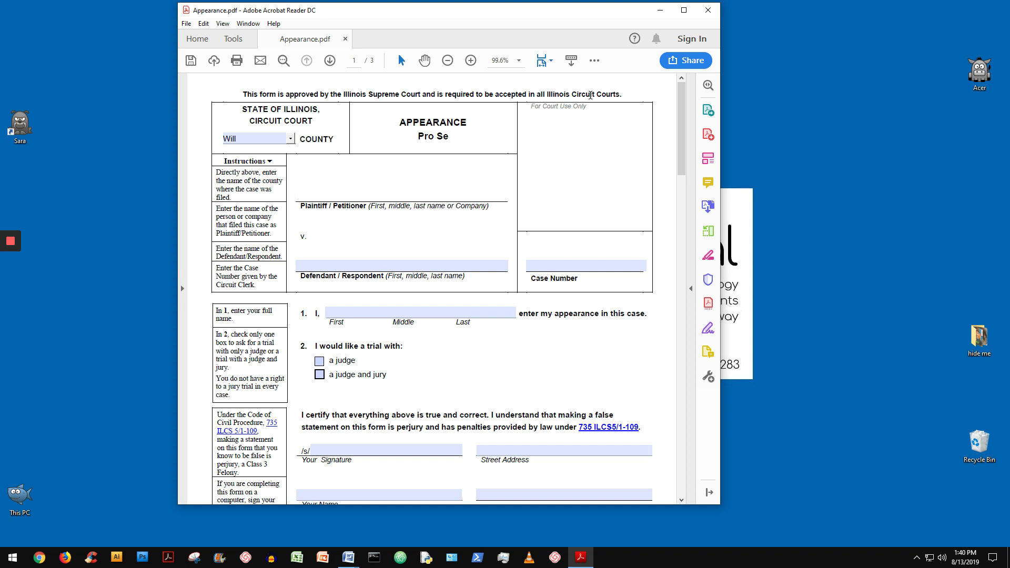
Enter the plaintiff's name, the defendant's name and the case number in the form's caption
{"action": "left_click", "coordinate": [309, 199]}
{"action": "type", "text": "Jane Doe"}
{"action": "left_click", "coordinate": [299, 263]}
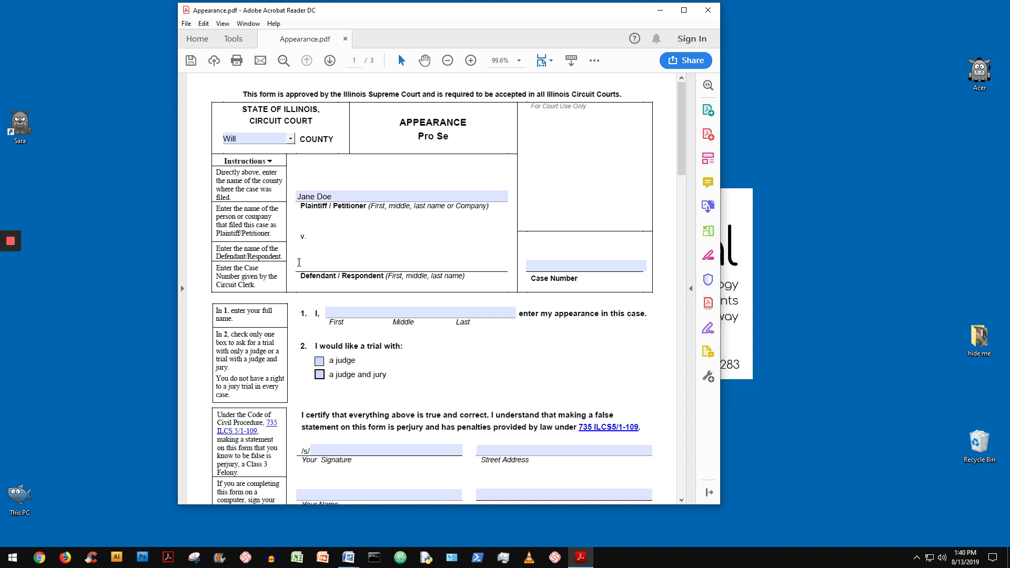
{"action": "type", "text": "Sara Kubik"}
{"action": "left_click", "coordinate": [538, 264]}
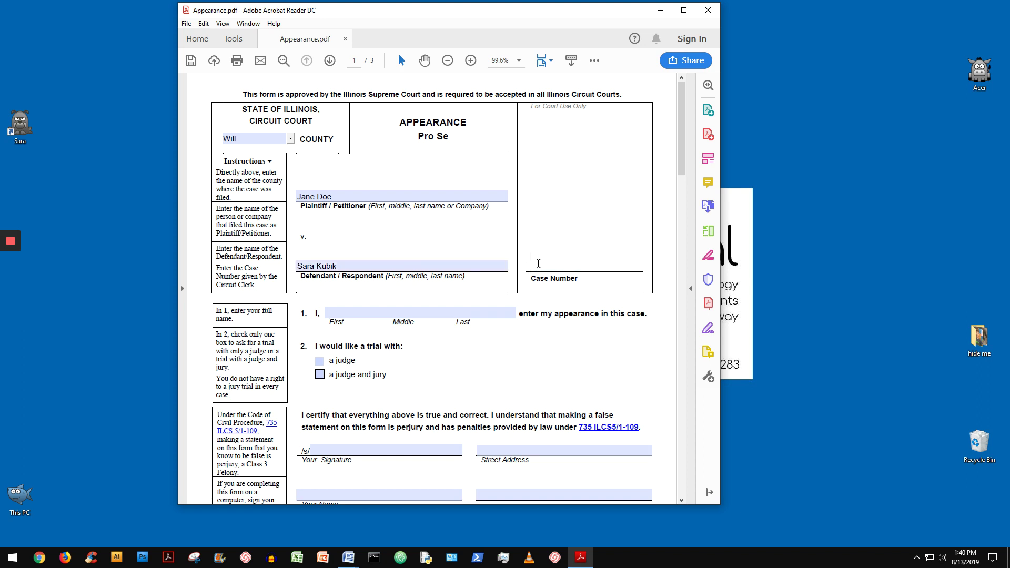
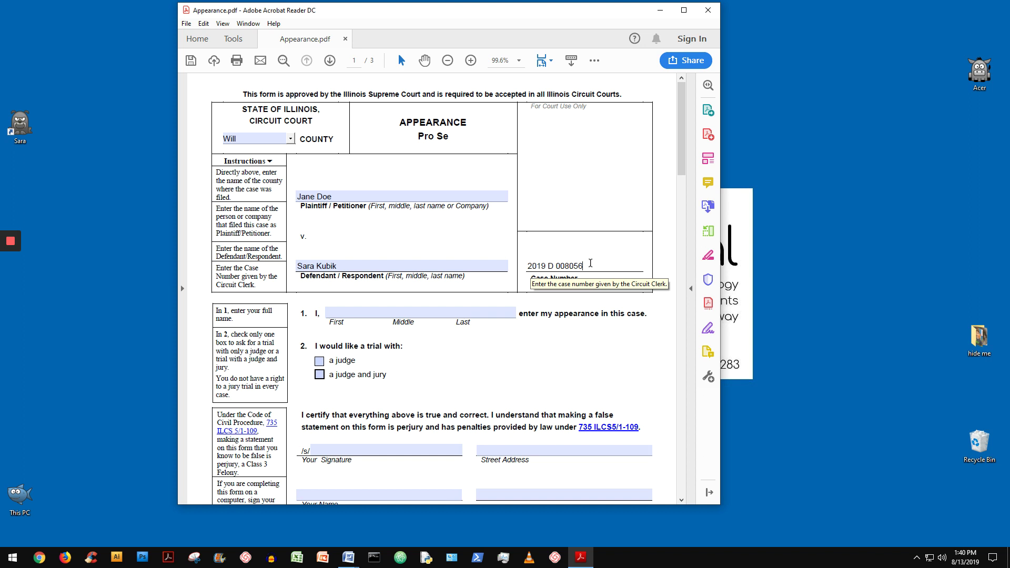
Type the filer's first and last name in item 1 and tick trial by a judge only
{"action": "left_click", "coordinate": [351, 311]}
{"action": "scroll", "coordinate": [351, 311], "scroll_direction": "down", "scroll_amount": 2}
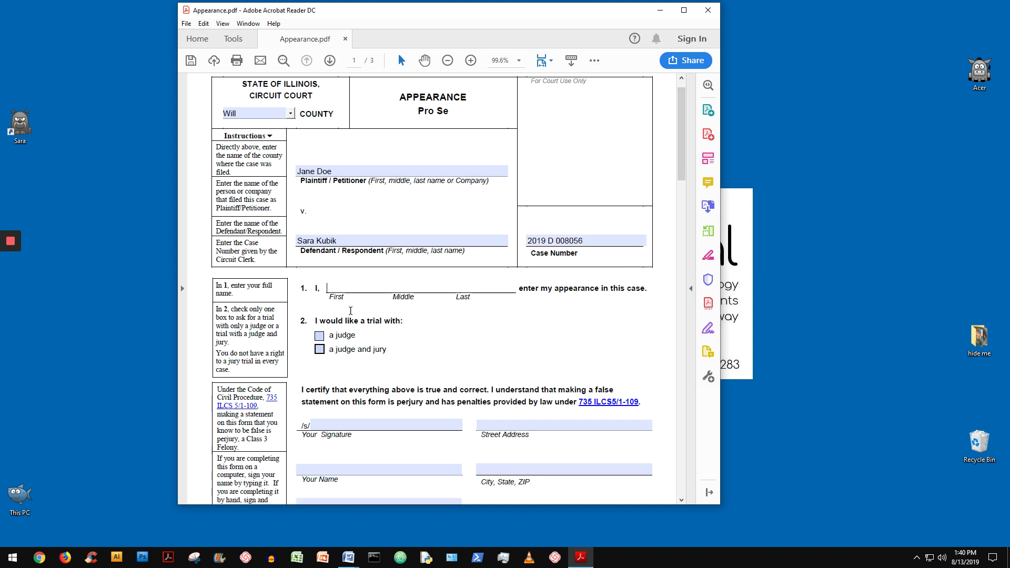
{"action": "type", "text": "Sara"}
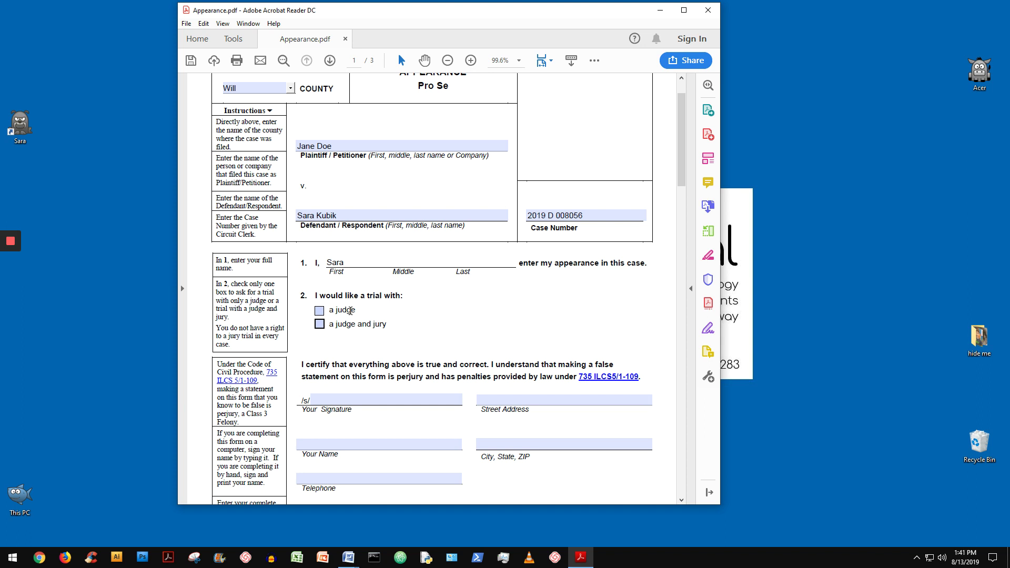
{"action": "type", "text": "Kubik"}
{"action": "left_click", "coordinate": [319, 311]}
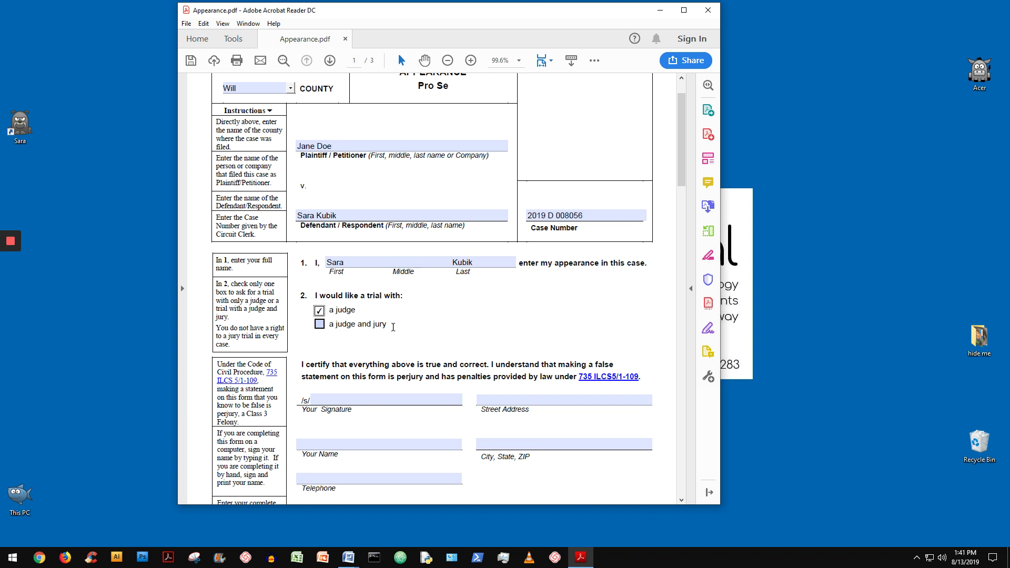
{"action": "scroll", "coordinate": [380, 325], "scroll_direction": "down", "scroll_amount": 1}
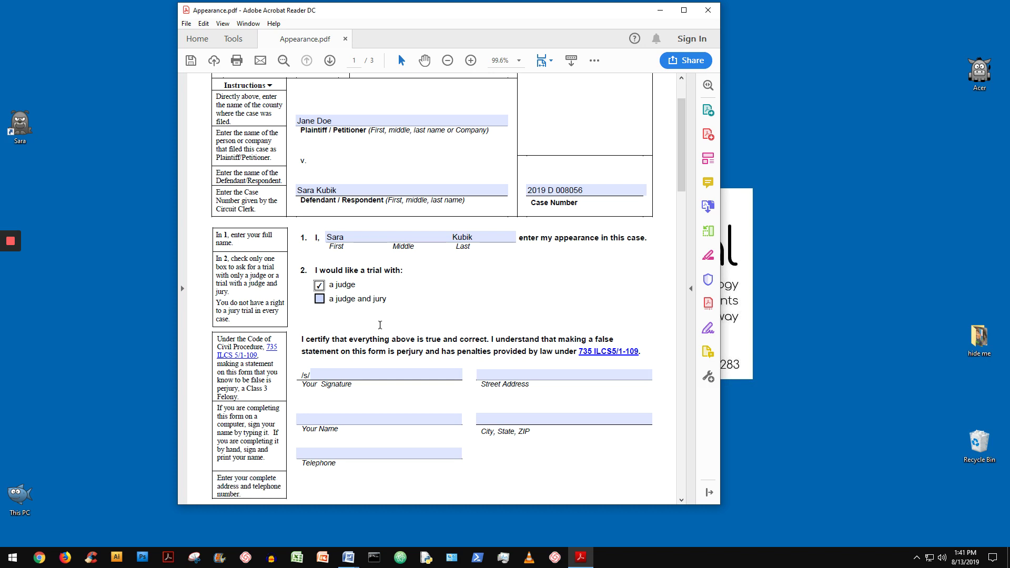
Type the filer's name as the /s/ signature in the certification section
{"action": "scroll", "coordinate": [380, 325], "scroll_direction": "down", "scroll_amount": 4}
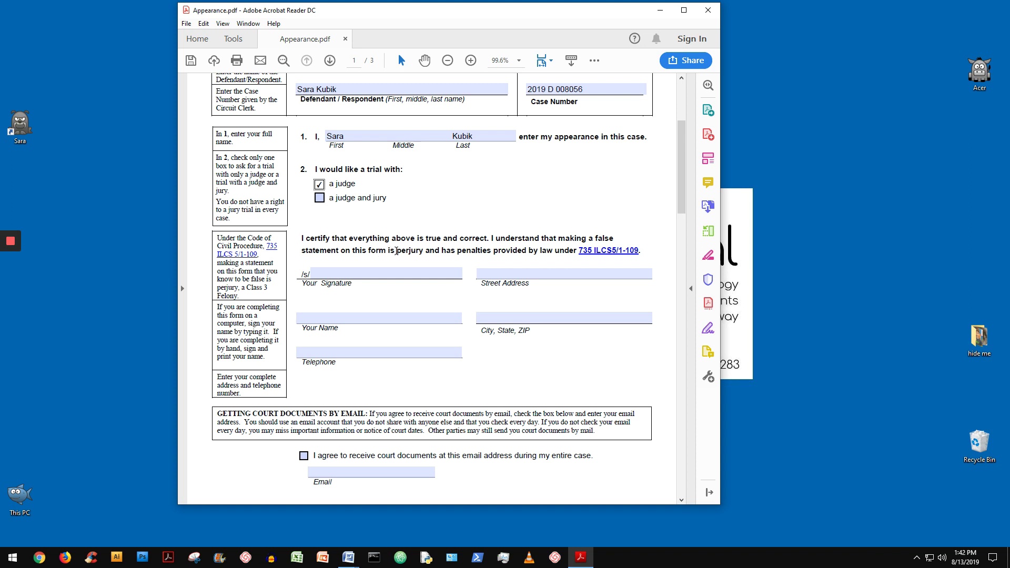
{"action": "left_click", "coordinate": [335, 276]}
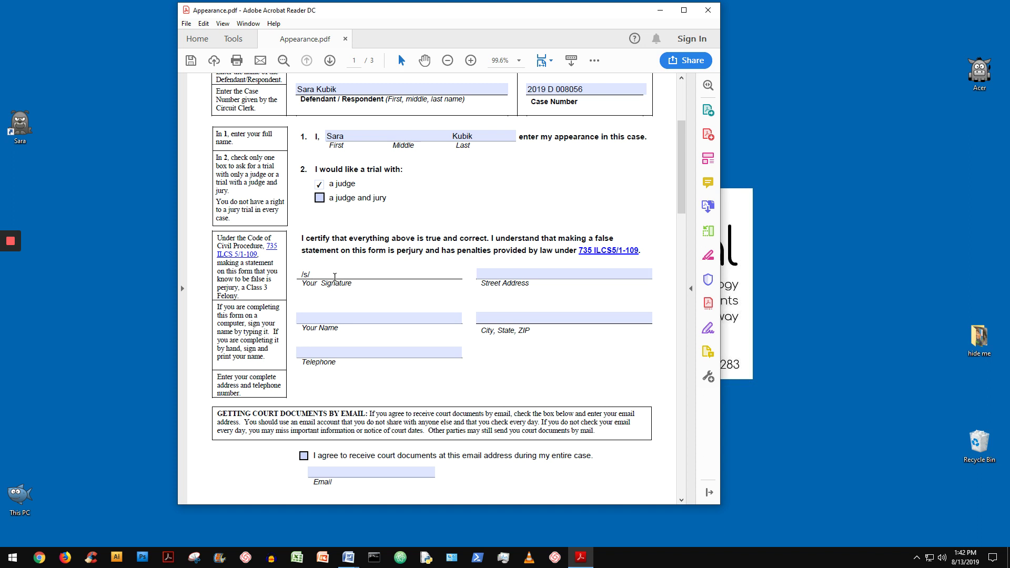
{"action": "type", "text": "Sara Kubik"}
Enter the filer's name in the Your Name field, correcting the typos
{"action": "left_click", "coordinate": [337, 313]}
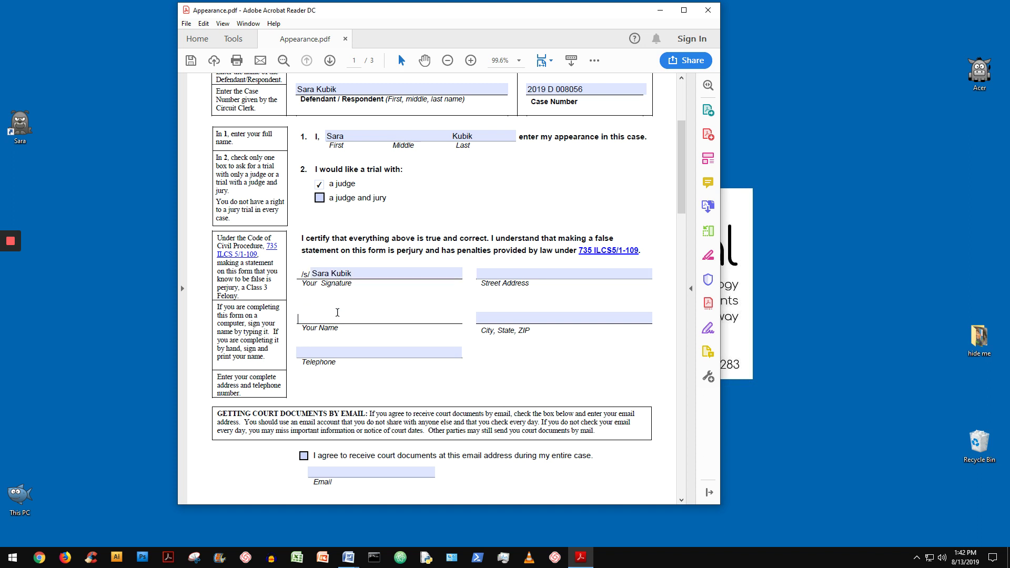
{"action": "type", "text": "Sara Kubik"}
{"action": "scroll", "coordinate": [309, 274], "scroll_direction": "up", "scroll_amount": 1}
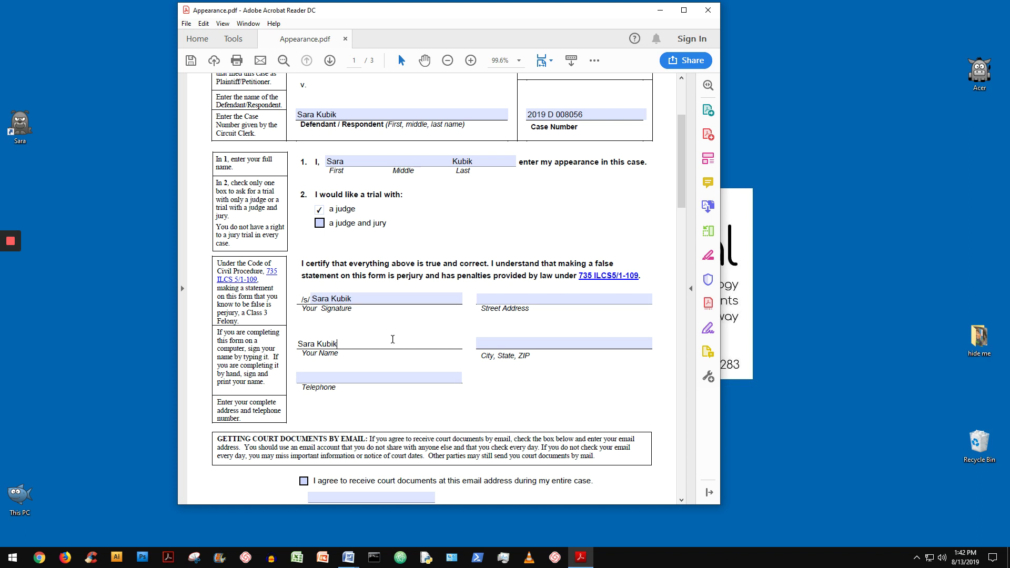
Enter the filer's telephone number and street address in the certification section
{"action": "left_click", "coordinate": [377, 380]}
{"action": "type", "text": "31"}
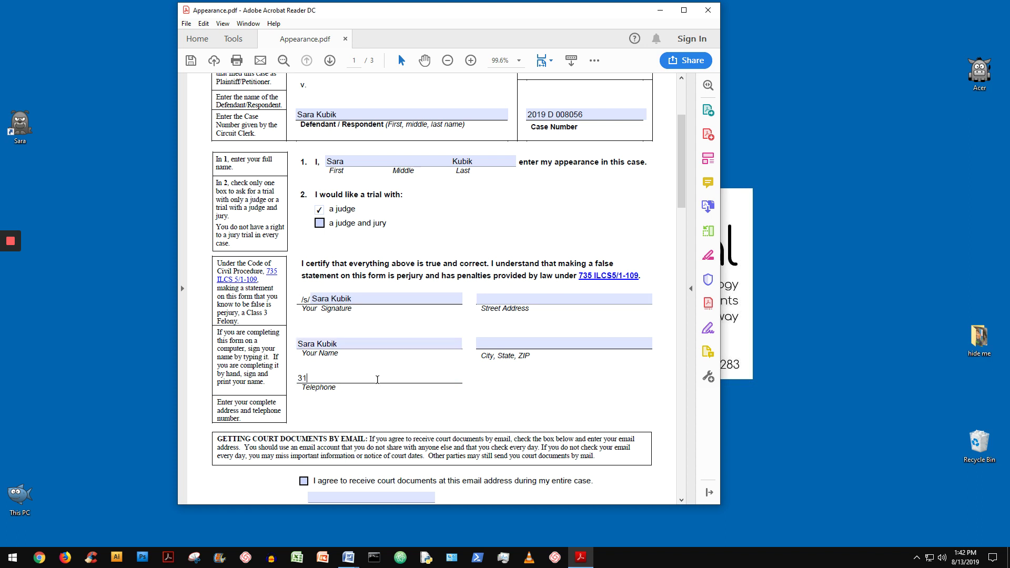
{"action": "type", "text": "2-555-1212"}
{"action": "left_click", "coordinate": [491, 302]}
{"action": "type", "text": "123"}
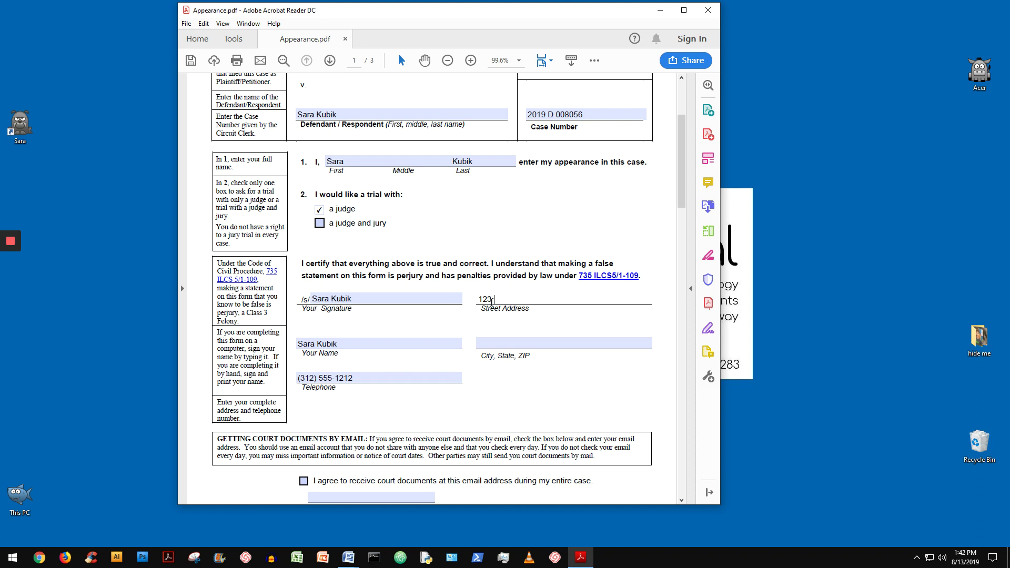
{"action": "type", "text": " W "}
{"action": "type", "text": "Mad"}
{"action": "key", "text": "BackSpace"}
{"action": "key", "text": "BackSpace"}
{"action": "key", "text": "BackSpace"}
{"action": "type", "text": "Broadway St."}
{"action": "key", "text": "shift+Tab"}
{"action": "key", "text": "shift+Tab"}
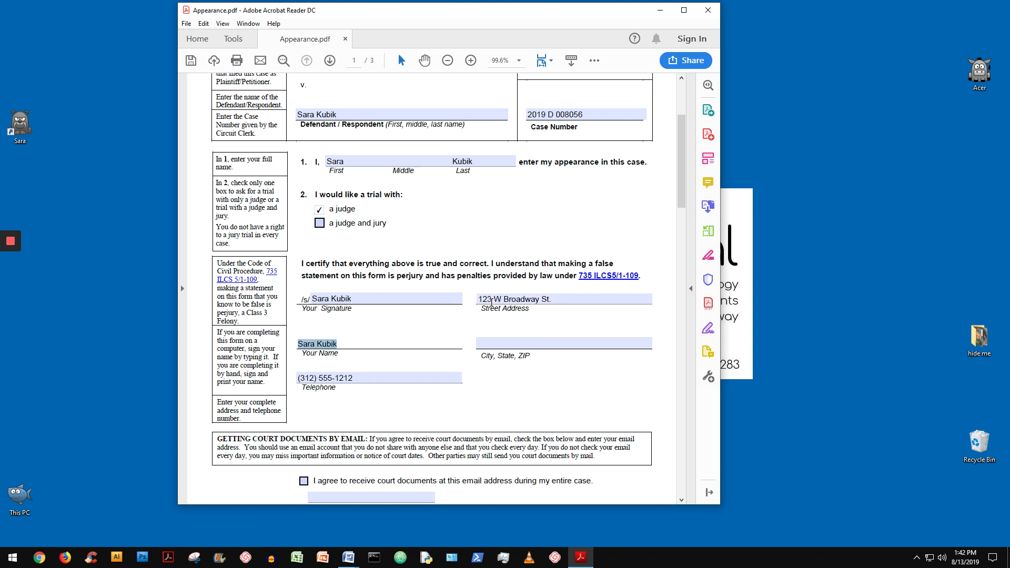
{"action": "key", "text": "shift+Tab"}
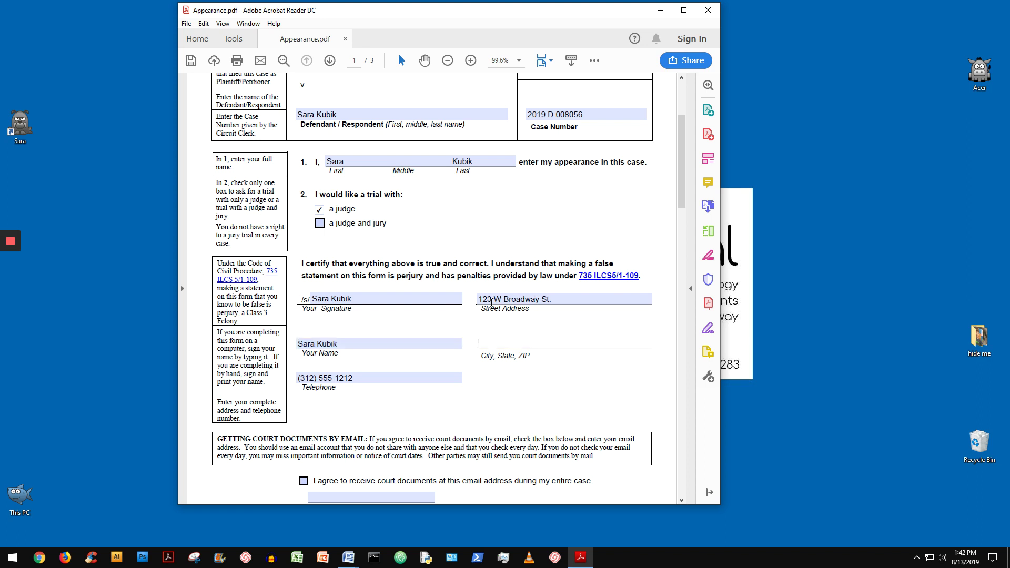
Fill the City, State, ZIP line with the filer's city, state and ZIP code
{"action": "left_click", "coordinate": [512, 300]}
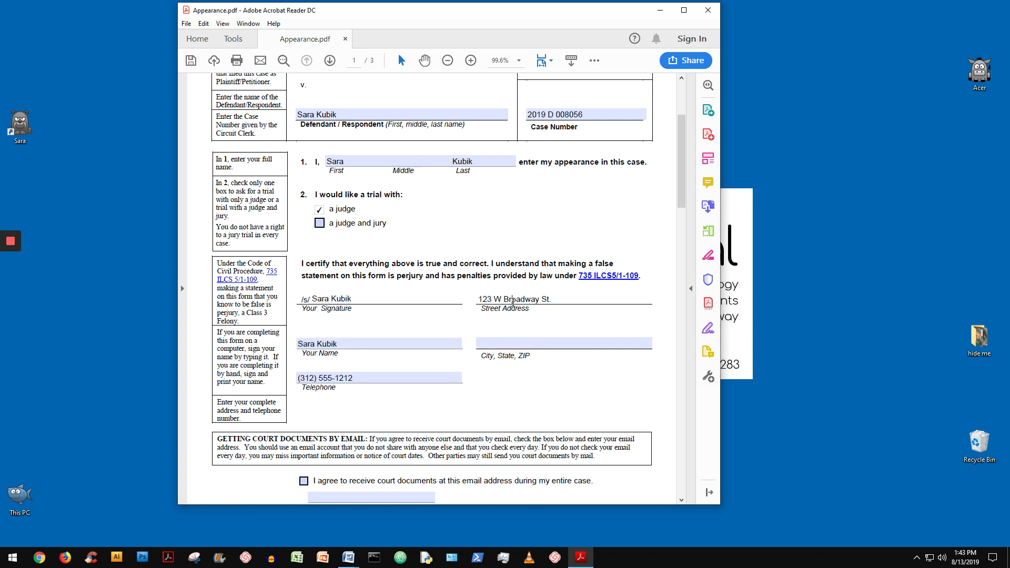
{"action": "left_click", "coordinate": [416, 342]}
{"action": "left_click", "coordinate": [487, 340]}
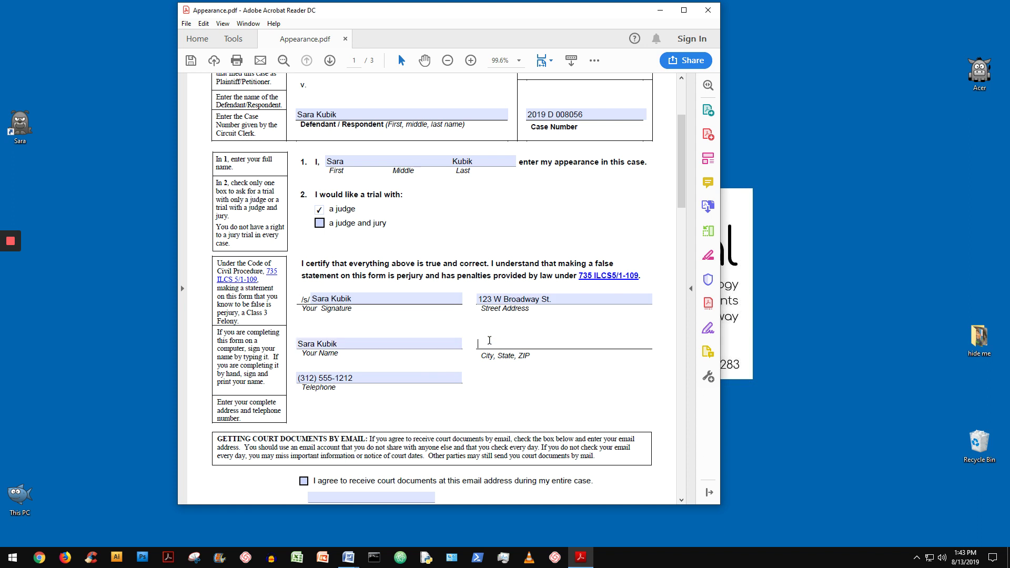
{"action": "left_click", "coordinate": [426, 297]}
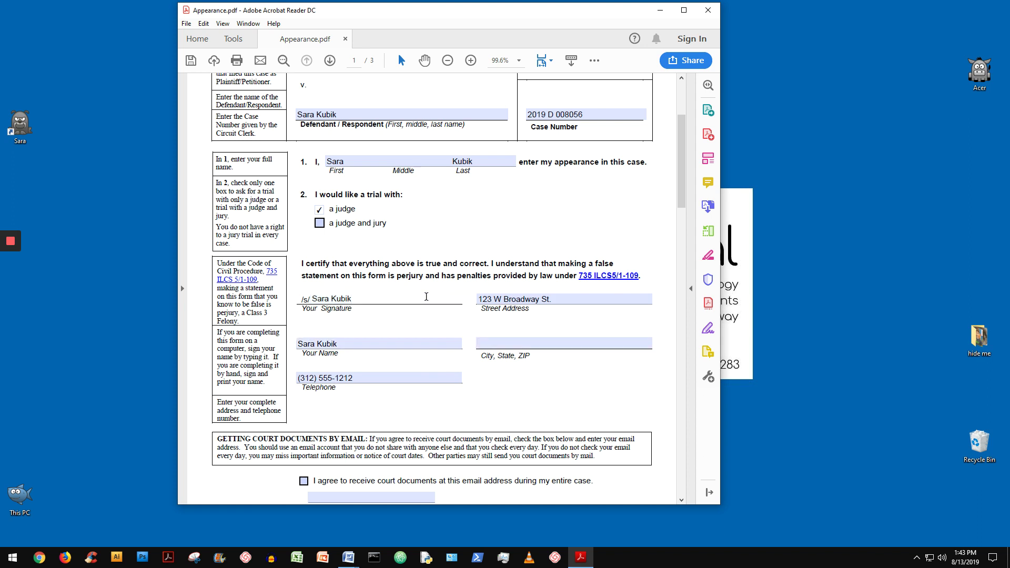
{"action": "key", "text": "Tab"}
{"action": "key", "text": "Tab"}
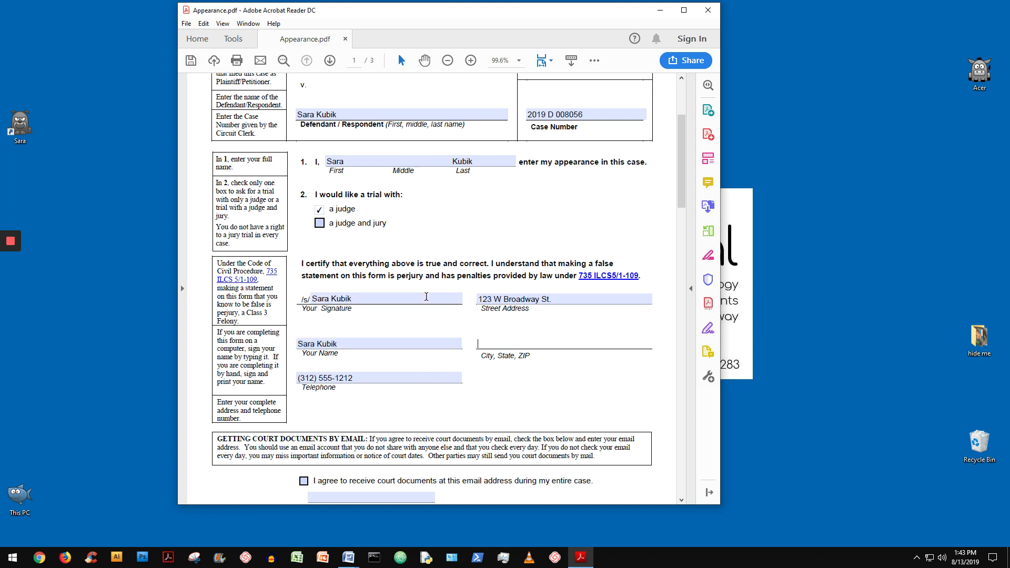
{"action": "type", "text": "Joliet, IL   12345"}
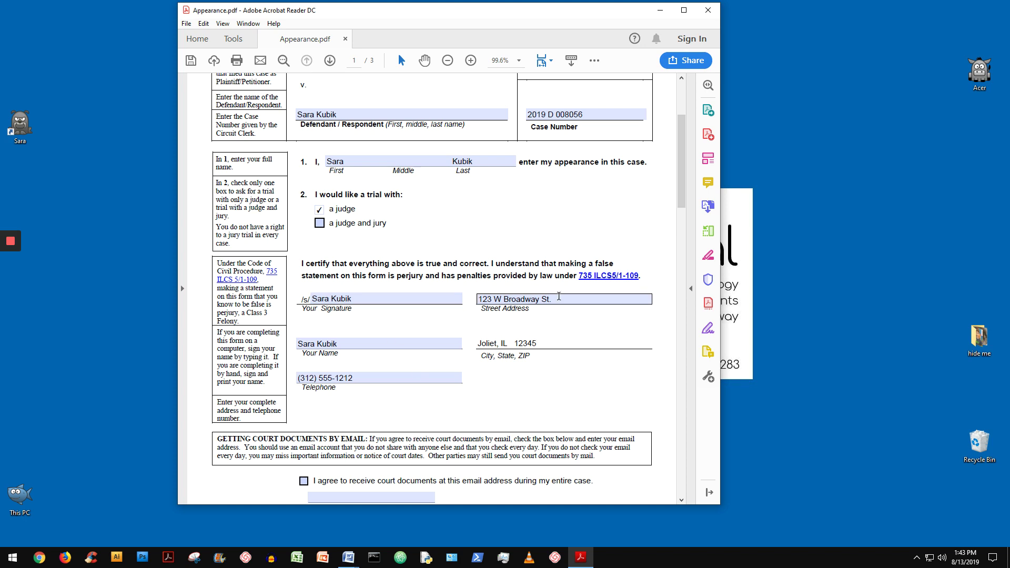
Tick consent to receive court documents by email and enter the filer's email address
{"action": "scroll", "coordinate": [559, 296], "scroll_direction": "down", "scroll_amount": 2}
{"action": "scroll", "coordinate": [558, 296], "scroll_direction": "down", "scroll_amount": 2}
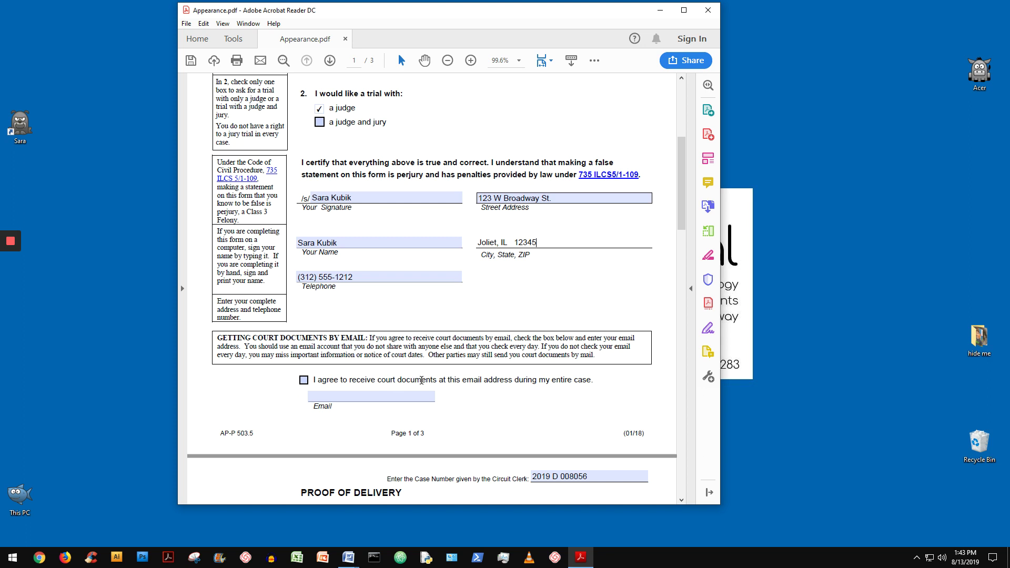
{"action": "left_click", "coordinate": [303, 380]}
{"action": "left_click", "coordinate": [318, 395]}
{"action": "left_click", "coordinate": [318, 396]}
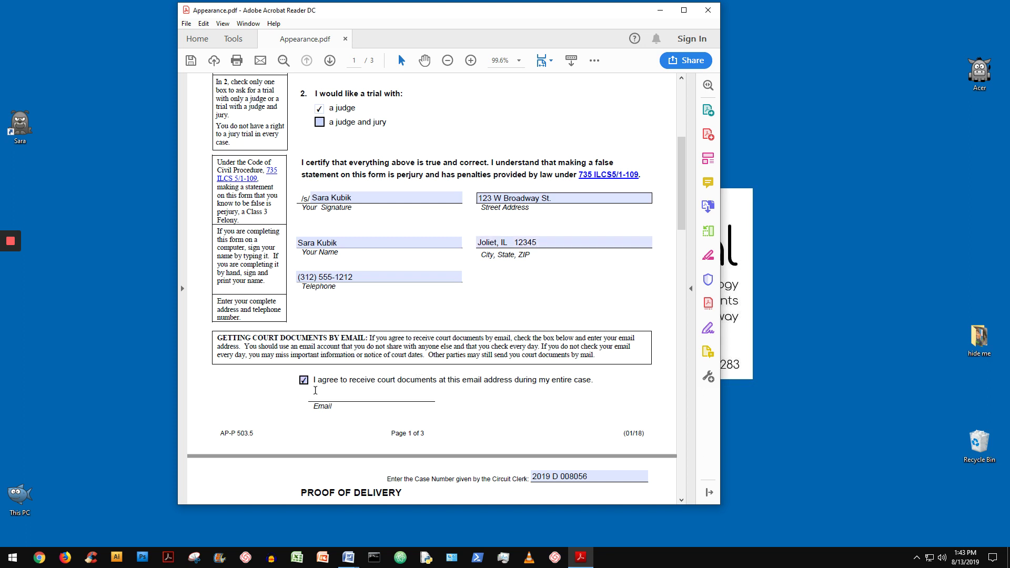
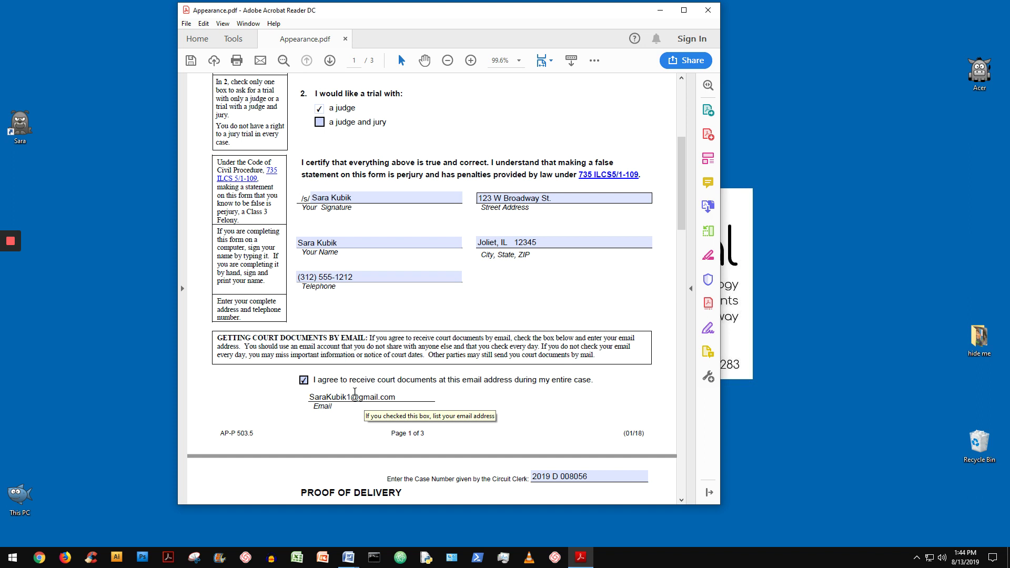
{"action": "scroll", "coordinate": [537, 379], "scroll_direction": "down", "scroll_amount": 3}
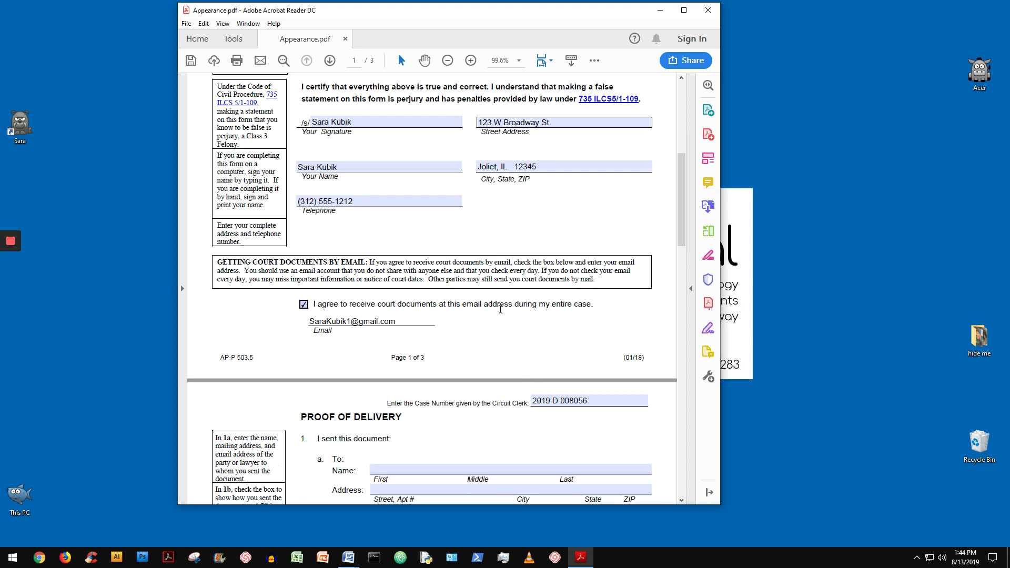
{"action": "scroll", "coordinate": [501, 306], "scroll_direction": "down", "scroll_amount": 11}
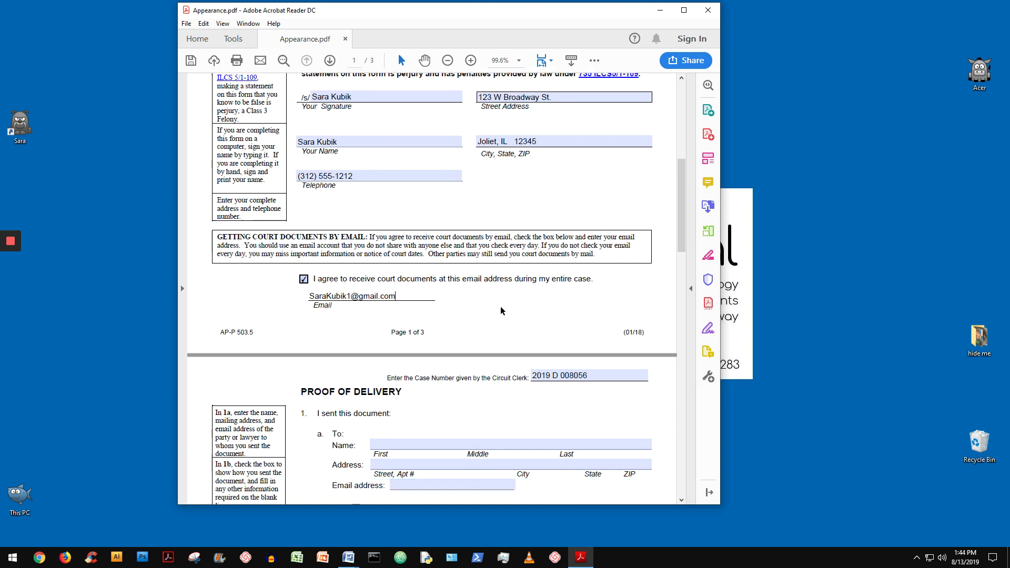
{"action": "scroll", "coordinate": [500, 304], "scroll_direction": "up", "scroll_amount": 20}
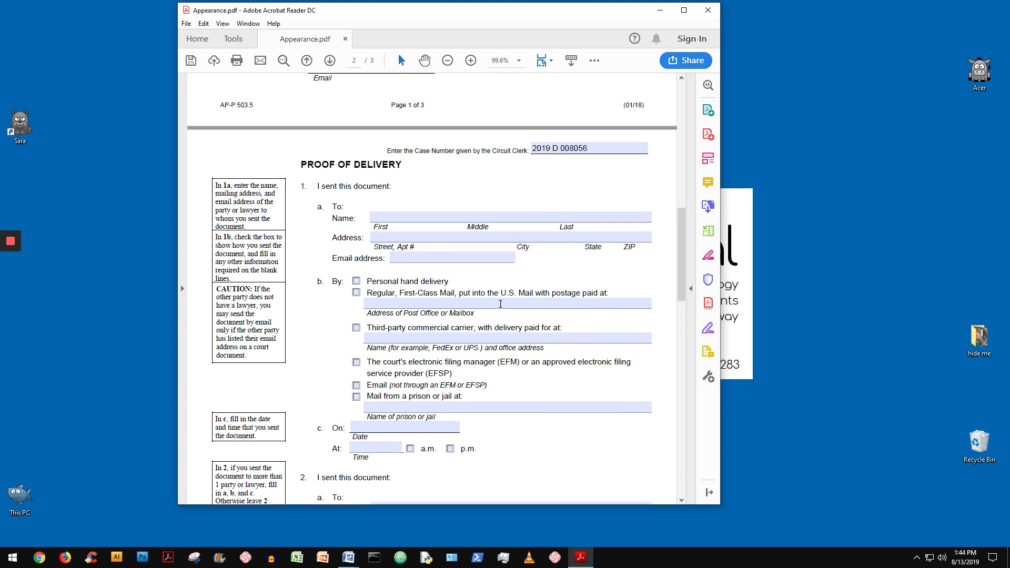
{"action": "scroll", "coordinate": [500, 307], "scroll_direction": "up", "scroll_amount": 2}
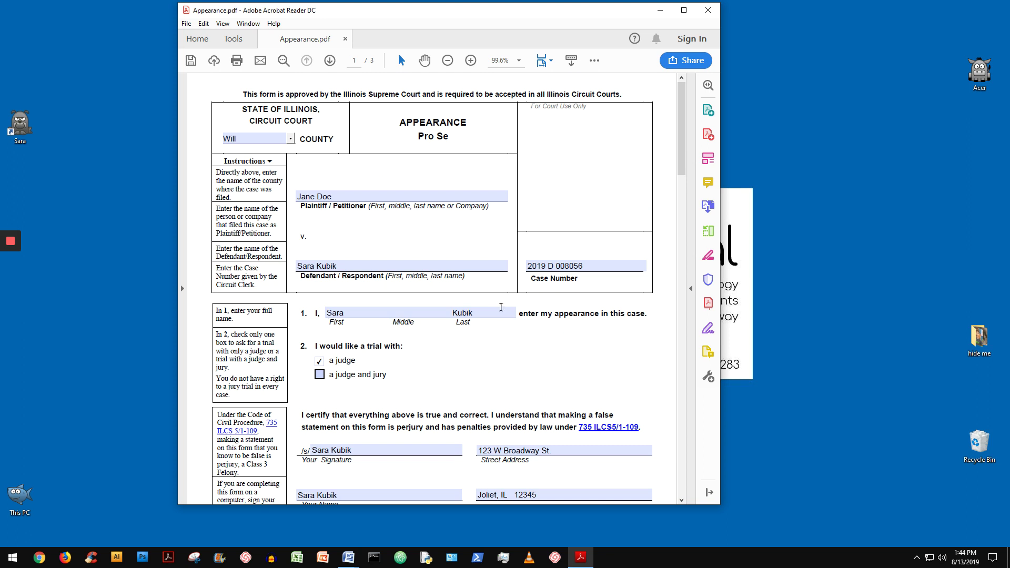
Save the form to the Desktop as Appearance.pdf, replacing the existing file
{"action": "left_click", "coordinate": [192, 60]}
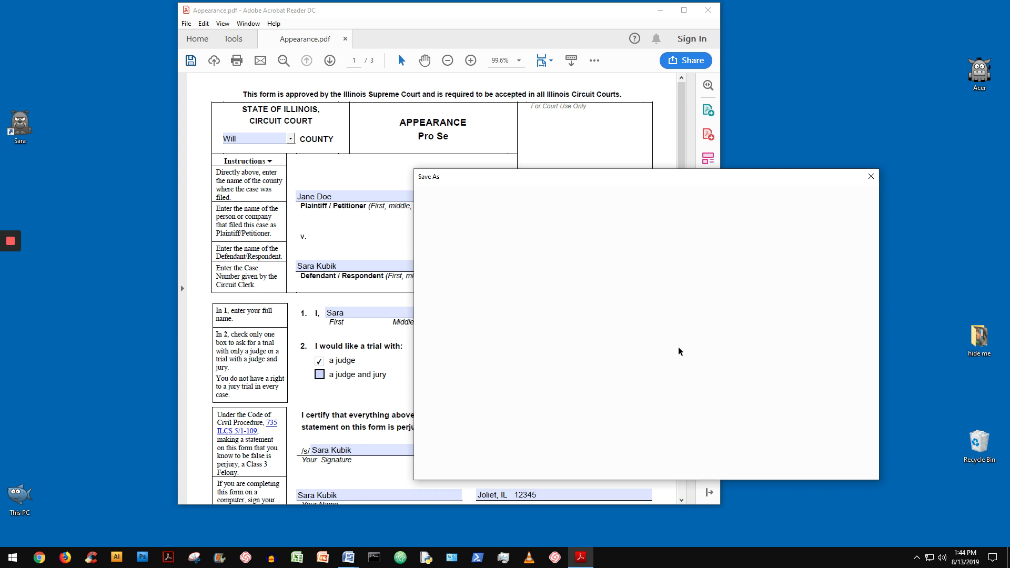
{"action": "left_click", "coordinate": [645, 288]}
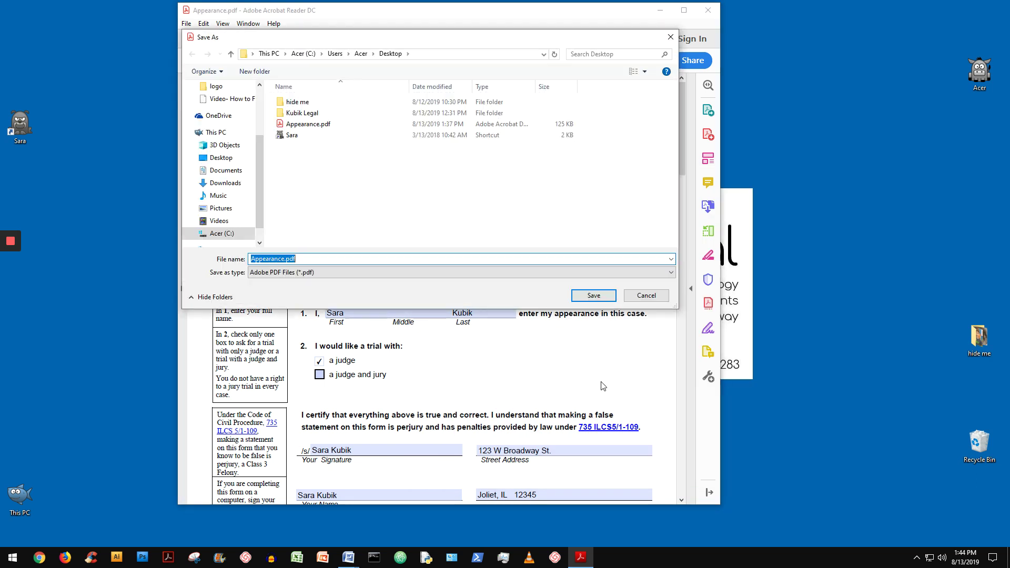
{"action": "left_click", "coordinate": [608, 296]}
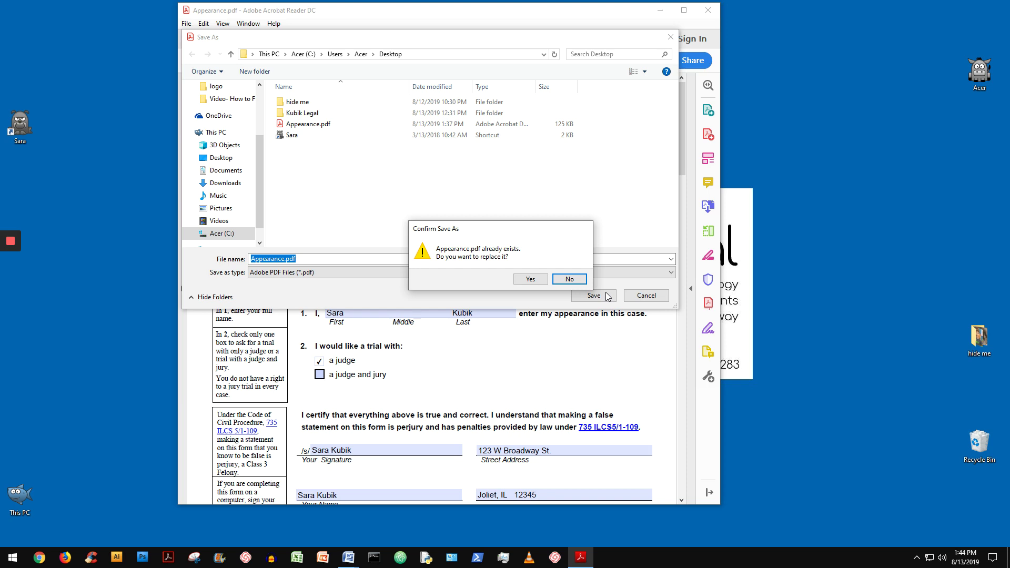
{"action": "left_click", "coordinate": [535, 279]}
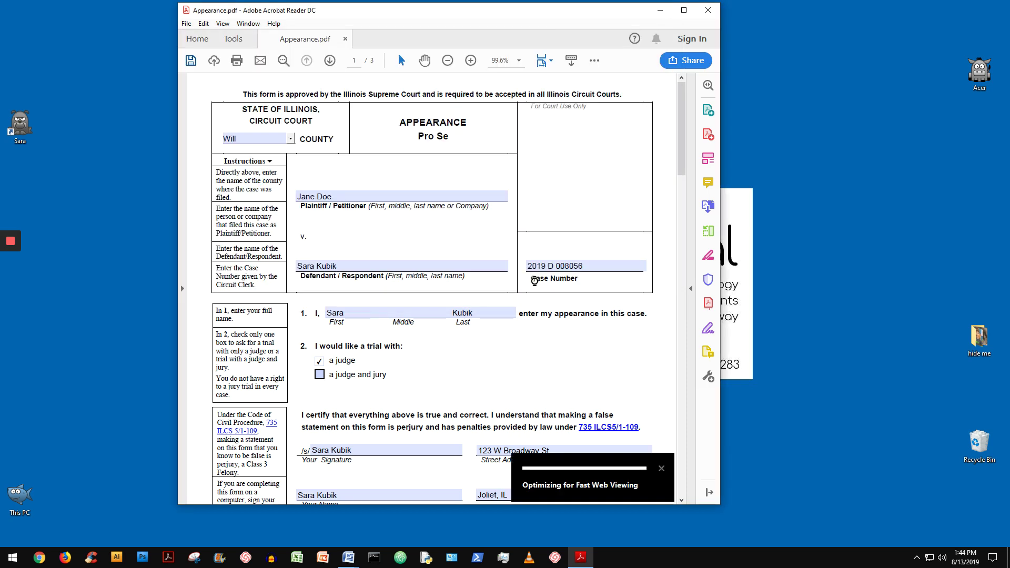
{"action": "scroll", "coordinate": [535, 280], "scroll_direction": "down", "scroll_amount": 5}
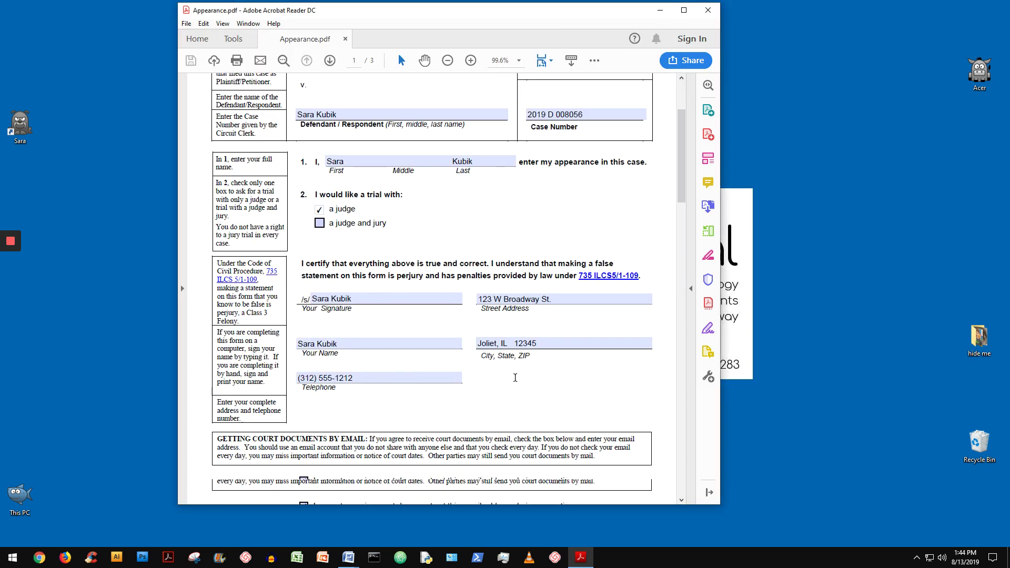
{"action": "scroll", "coordinate": [515, 376], "scroll_direction": "down", "scroll_amount": 7}
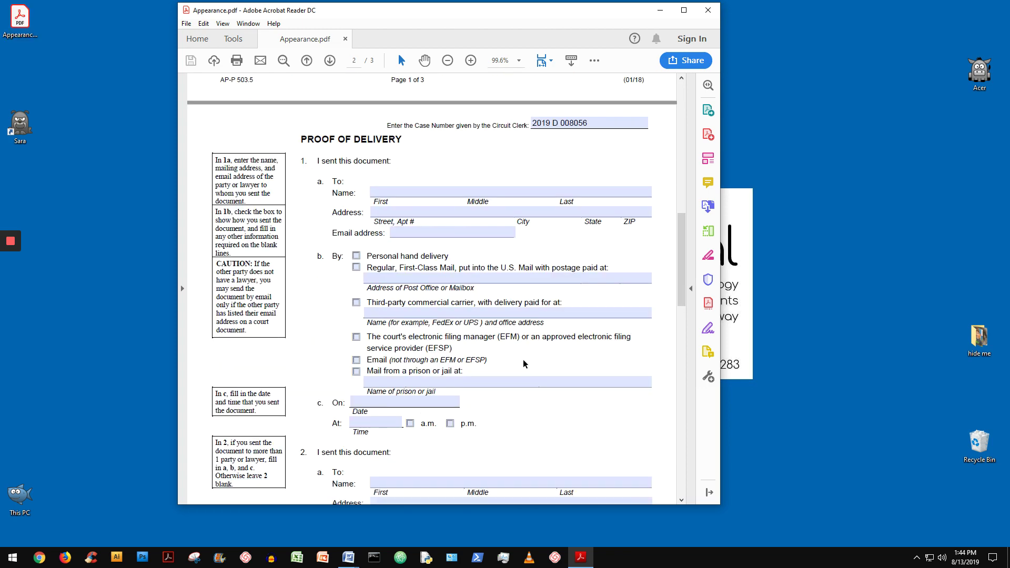
{"action": "scroll", "coordinate": [522, 363], "scroll_direction": "down", "scroll_amount": 1}
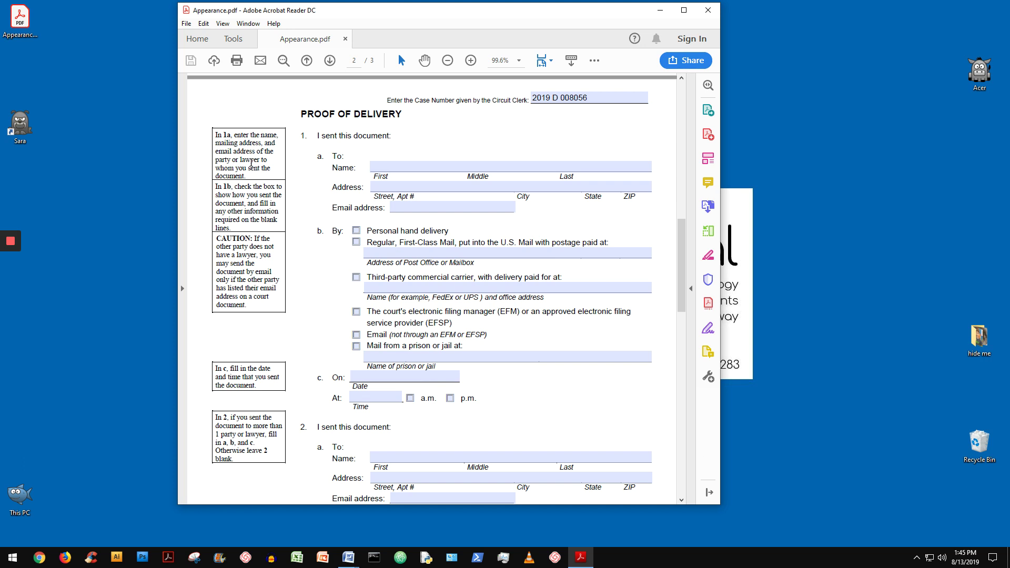
Check Email as the delivery method in Proof of Delivery item 1b
{"action": "left_click", "coordinate": [383, 164]}
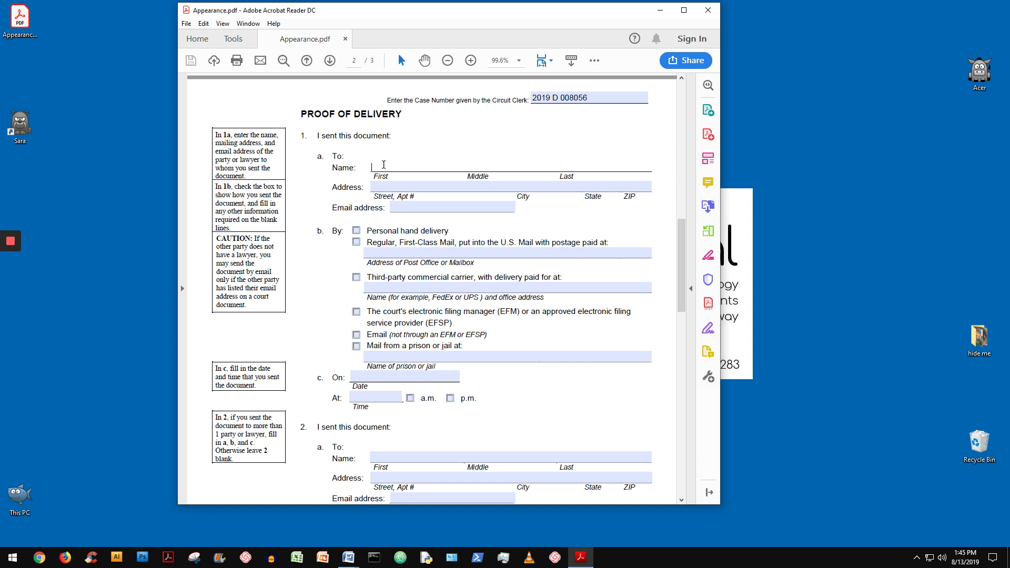
{"action": "left_click", "coordinate": [411, 183]}
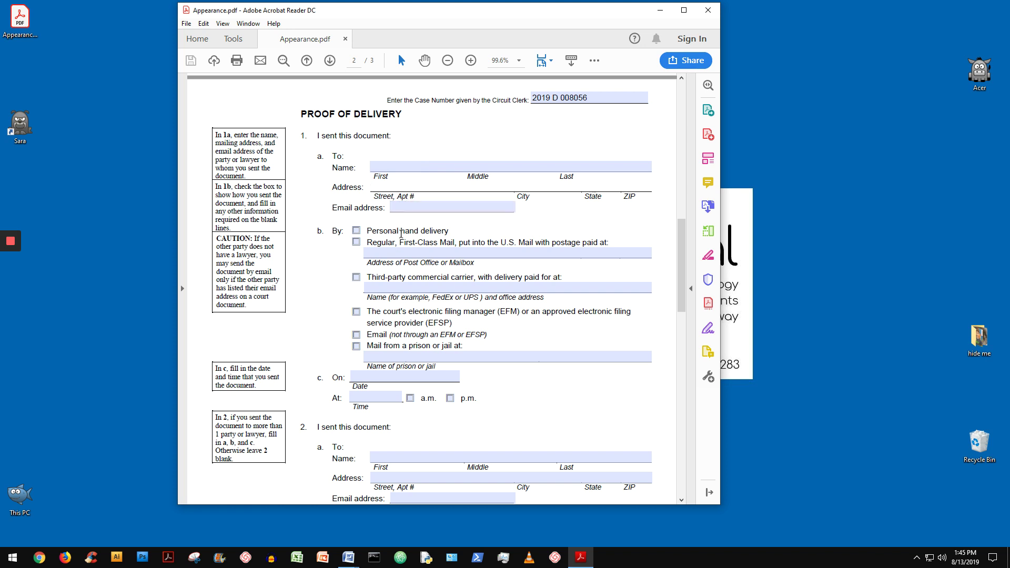
{"action": "left_click", "coordinate": [357, 335]}
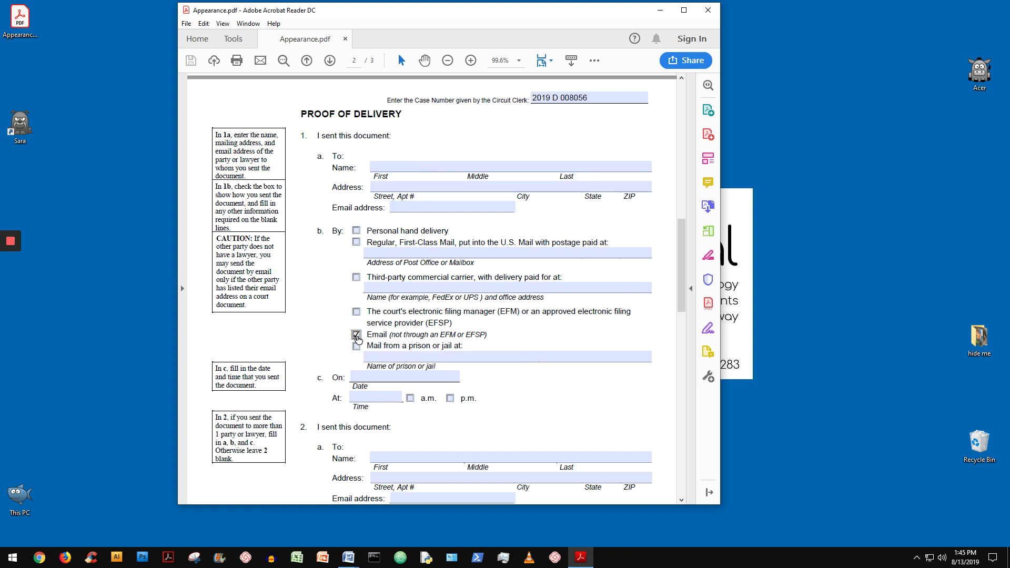
{"action": "left_click", "coordinate": [427, 204]}
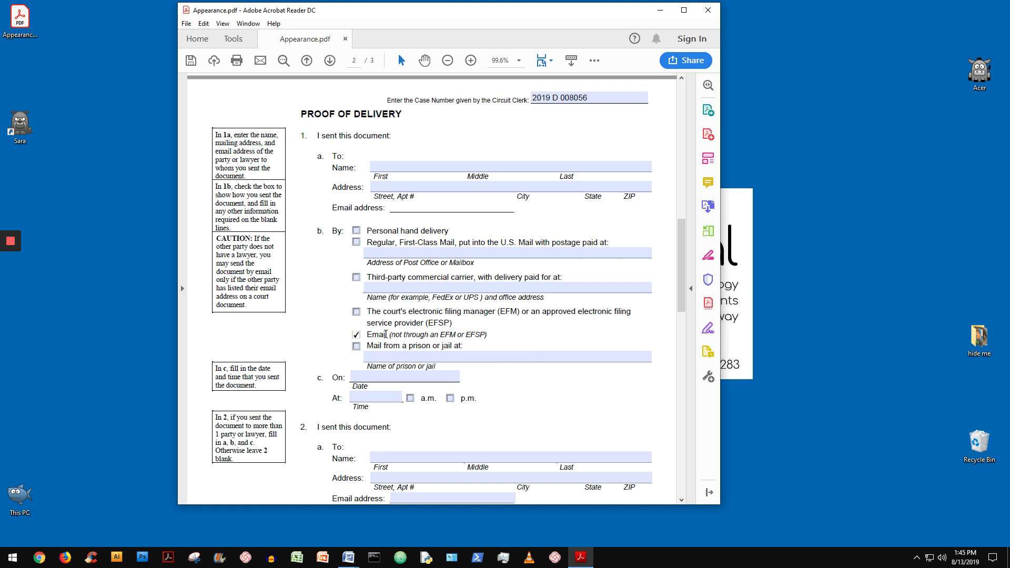
{"action": "key", "text": "shift+Tab"}
{"action": "key", "text": "Tab"}
Enter 8/19/2019 at 5:00 p.m. as the date and time the document was sent
{"action": "left_click", "coordinate": [405, 377]}
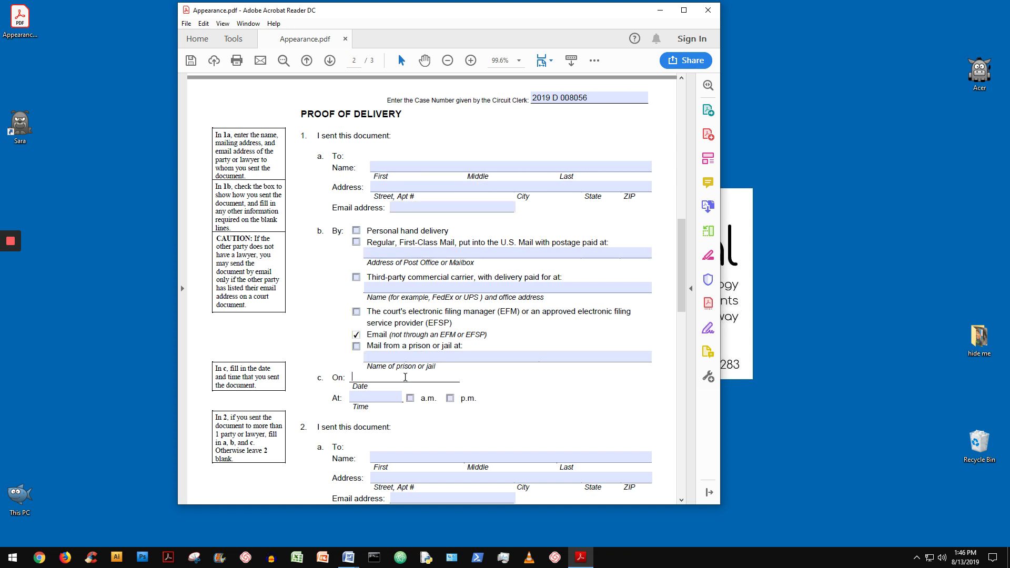
{"action": "type", "text": "8/19/2019"}
{"action": "left_click", "coordinate": [389, 397]}
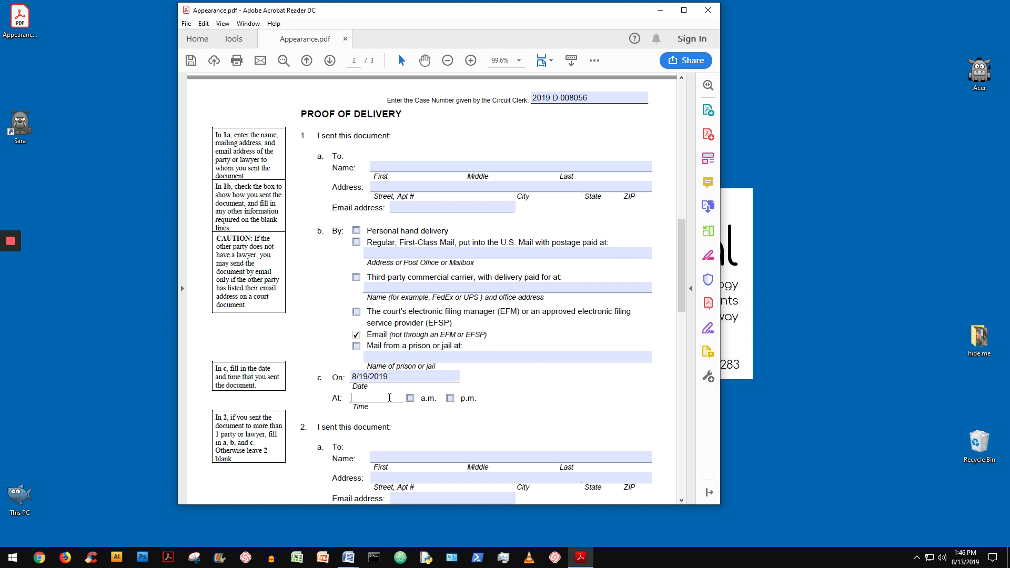
{"action": "type", "text": "5:00"}
{"action": "left_click", "coordinate": [450, 398]}
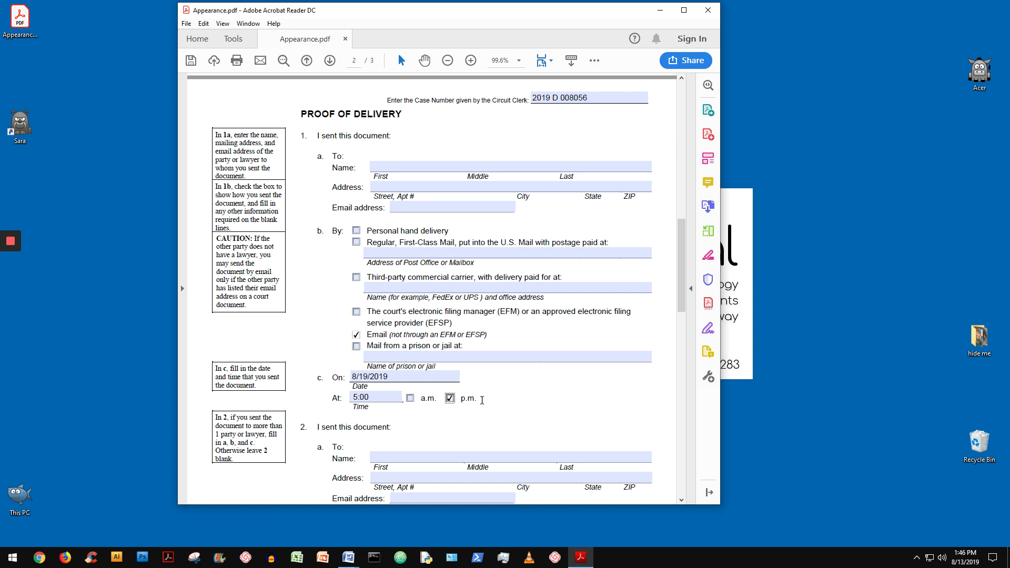
{"action": "left_click", "coordinate": [470, 167]}
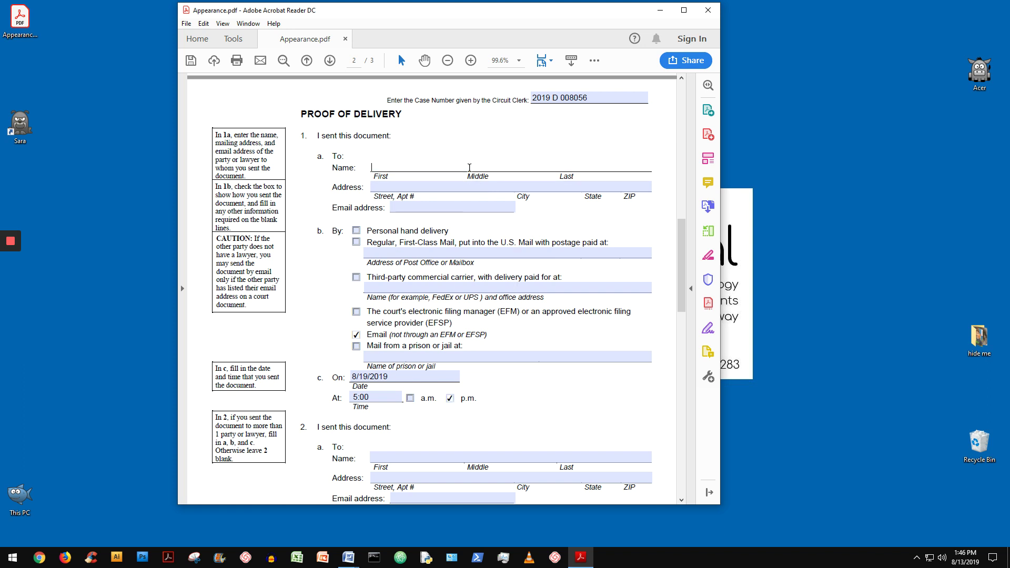
{"action": "left_click", "coordinate": [461, 206]}
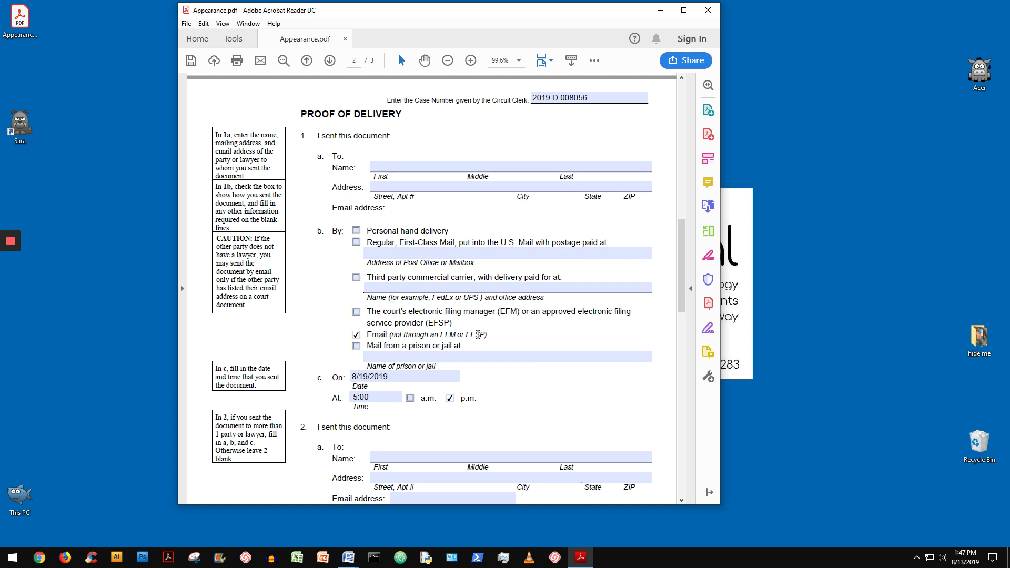
Scroll down through page 2 to the certification and signature section on page 3
{"action": "scroll", "coordinate": [478, 334], "scroll_direction": "down", "scroll_amount": 2}
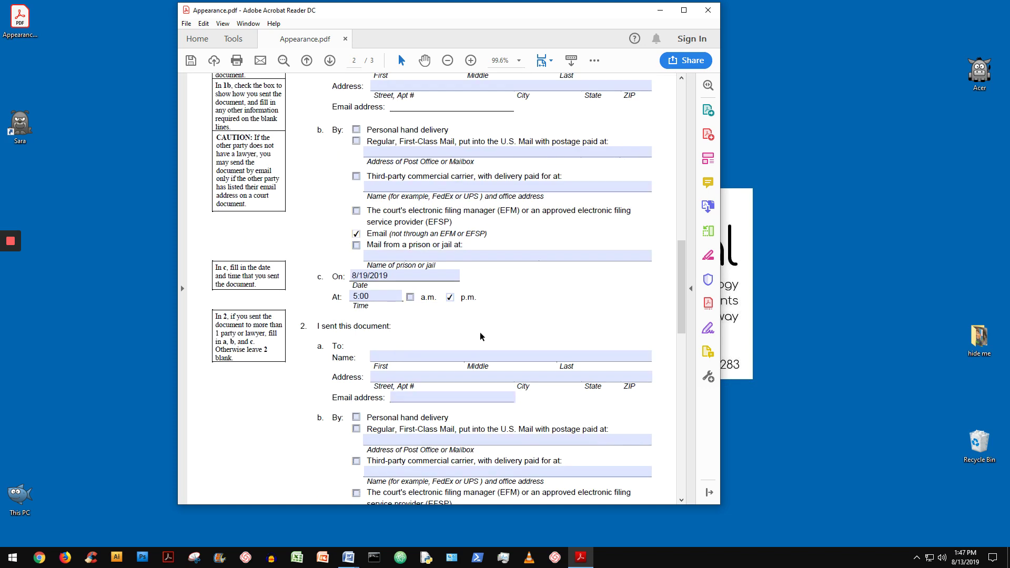
{"action": "scroll", "coordinate": [480, 336], "scroll_direction": "down", "scroll_amount": 1}
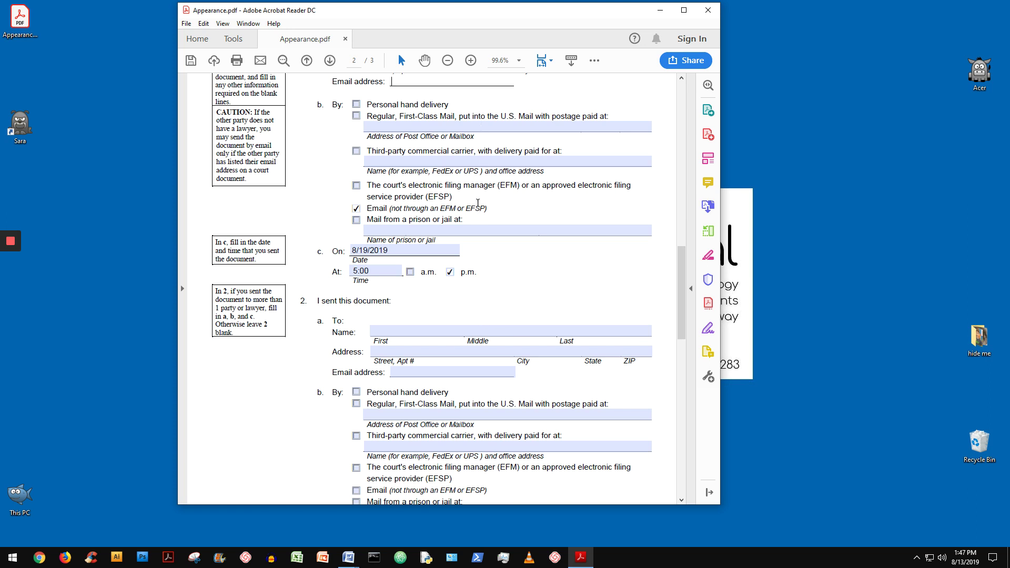
{"action": "scroll", "coordinate": [476, 199], "scroll_direction": "down", "scroll_amount": 1}
{"action": "scroll", "coordinate": [477, 195], "scroll_direction": "down", "scroll_amount": 6}
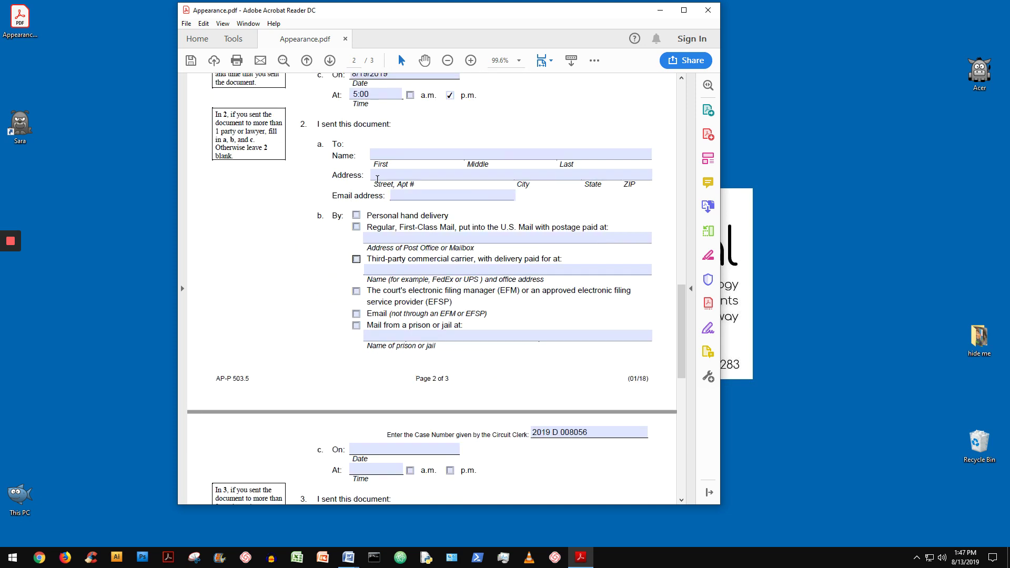
{"action": "scroll", "coordinate": [502, 215], "scroll_direction": "down", "scroll_amount": 8}
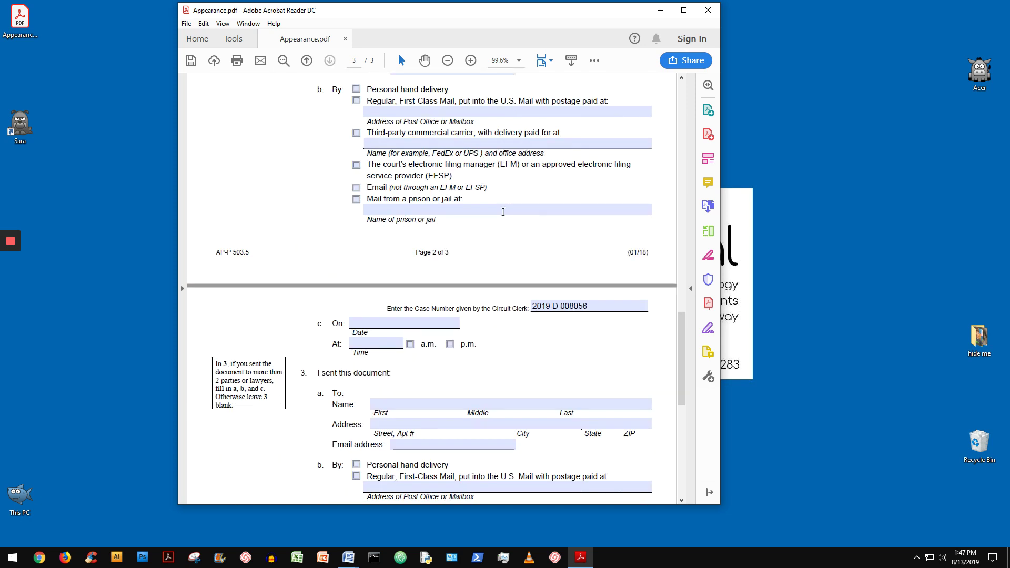
{"action": "scroll", "coordinate": [502, 211], "scroll_direction": "down", "scroll_amount": 5}
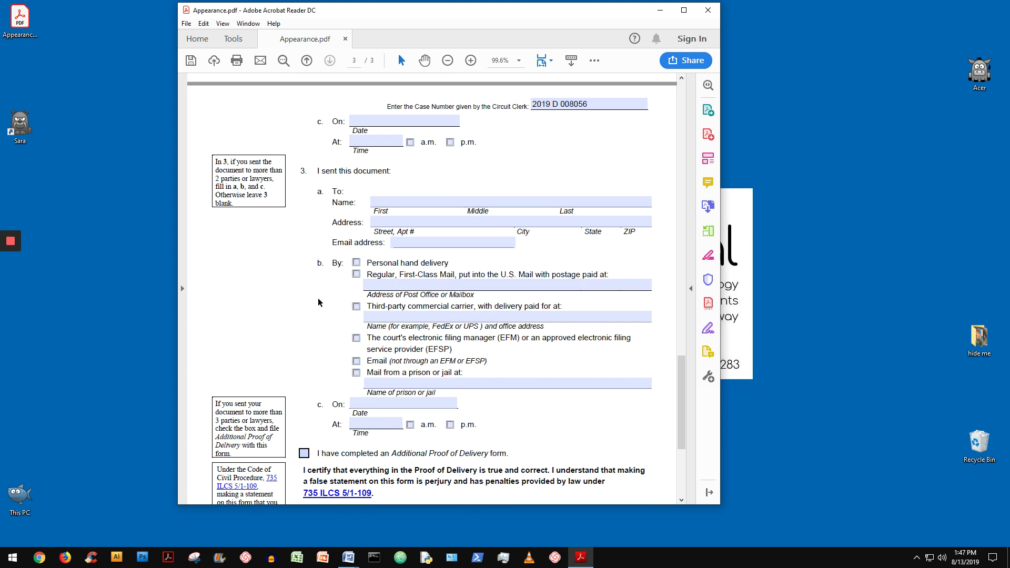
{"action": "scroll", "coordinate": [318, 297], "scroll_direction": "down", "scroll_amount": 2}
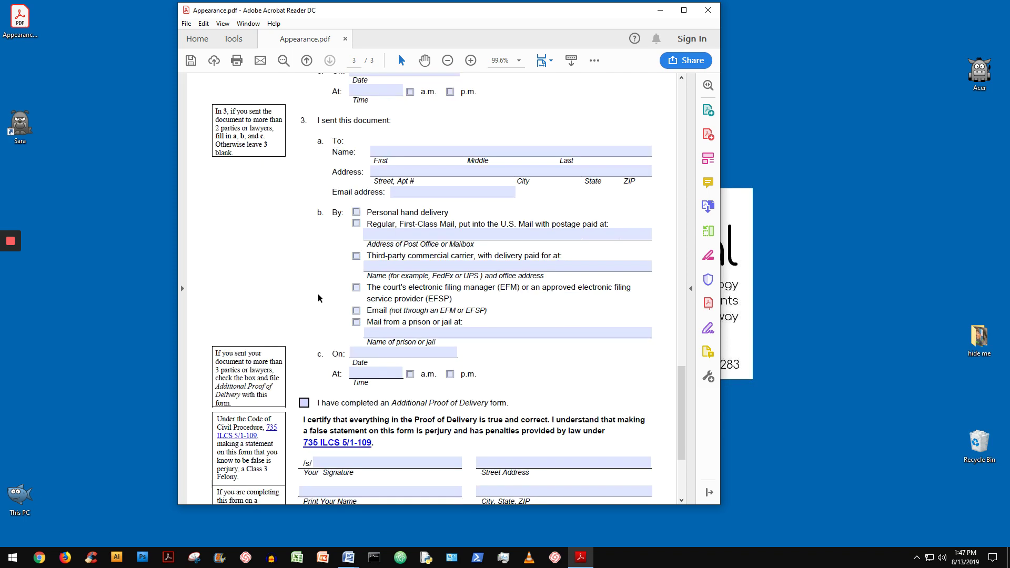
{"action": "scroll", "coordinate": [318, 294], "scroll_direction": "down", "scroll_amount": 4}
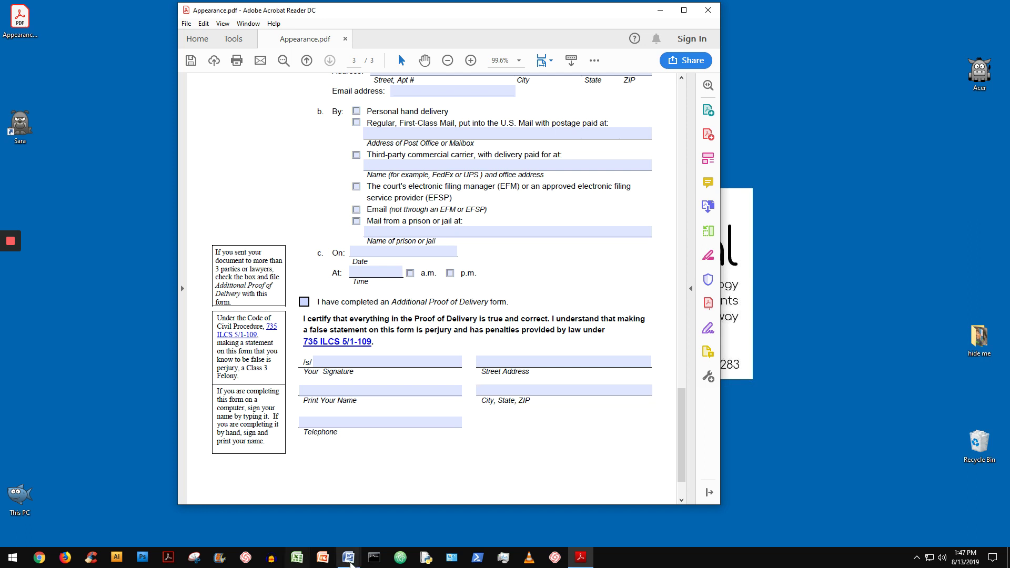
Switch to the Word document '3. What happens if you dont file your appearance' from the taskbar
{"action": "left_click", "coordinate": [344, 562]}
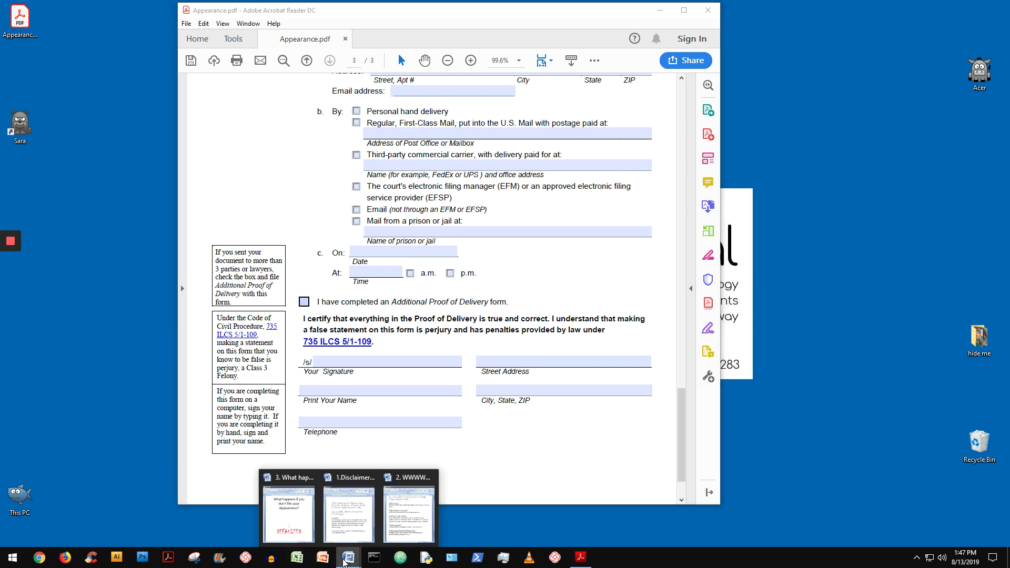
{"action": "left_click", "coordinate": [304, 536]}
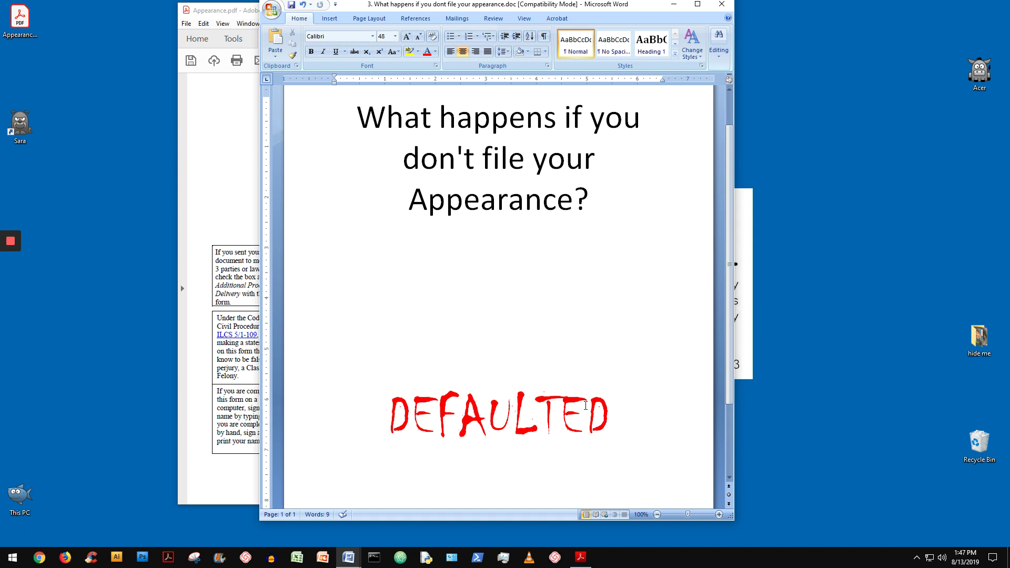